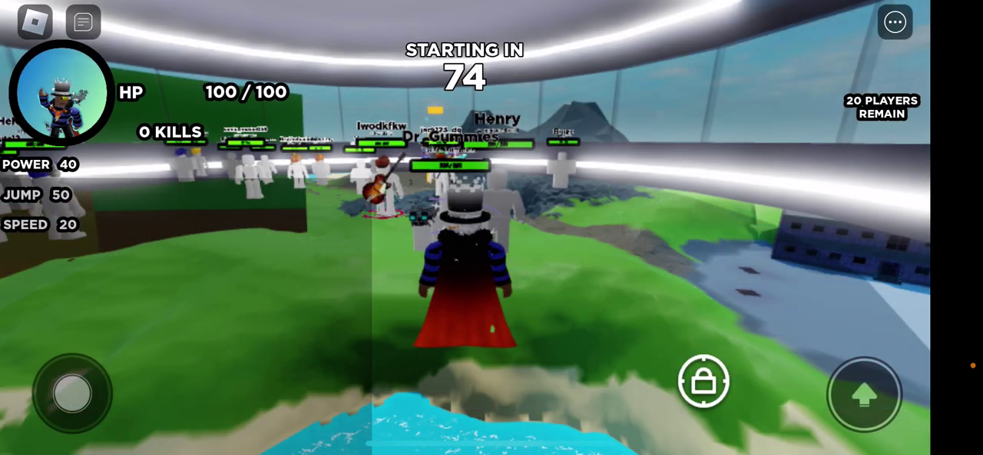
- Walk the avatar forward through the lobby until the match countdown ends
mouse_move(249, 323)
left_mouse_down()
mouse_move(227, 204)
mouse_move(276, 304)
mouse_move(279, 287)
mouse_move(268, 294)
mouse_move(285, 285)
mouse_move(263, 259)
mouse_move(186, 220)
mouse_move(197, 219)
left_mouse_up()
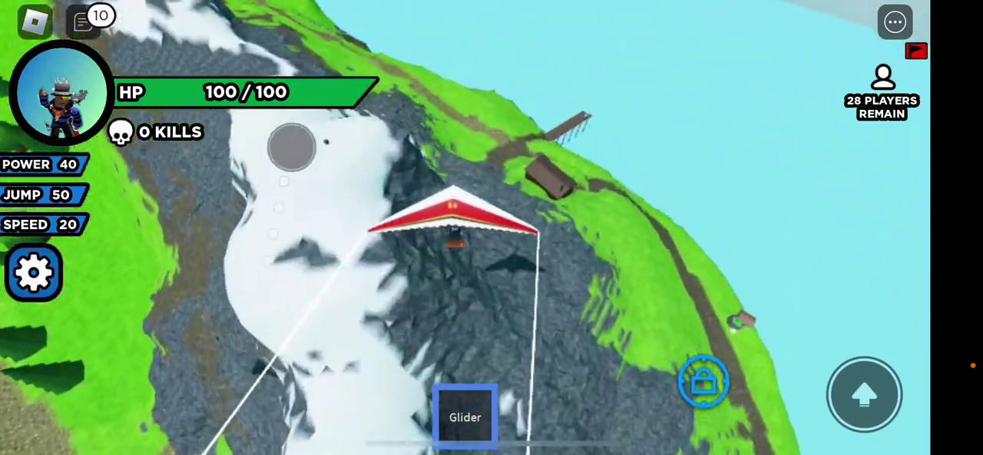
- Glide over the snowy slope into the wooden house and look around the looted room
mouse_move(406, 276)
left_mouse_down()
mouse_move(159, 374)
mouse_move(150, 139)
mouse_move(166, 115)
left_mouse_up()
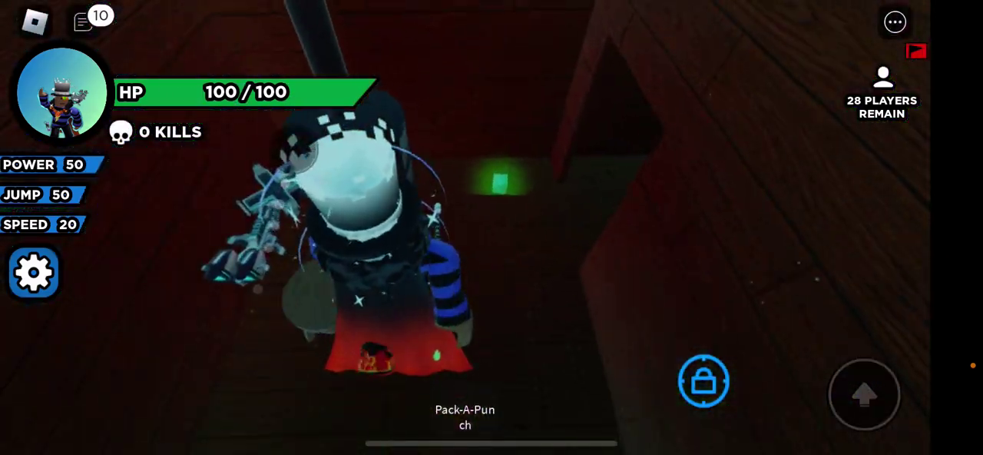
mouse_move(254, 230)
left_mouse_down()
mouse_move(332, 207)
mouse_move(383, 299)
left_mouse_up()
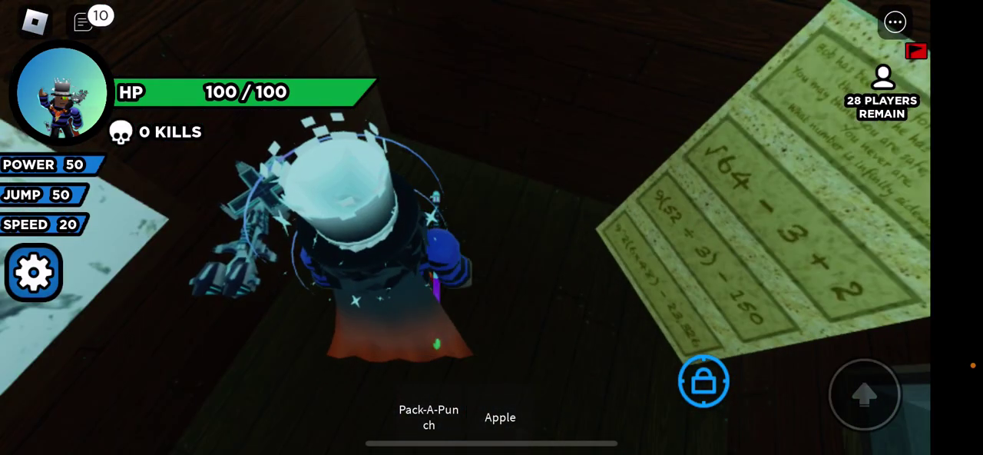
left_click_drag(653, 230, 461, 192)
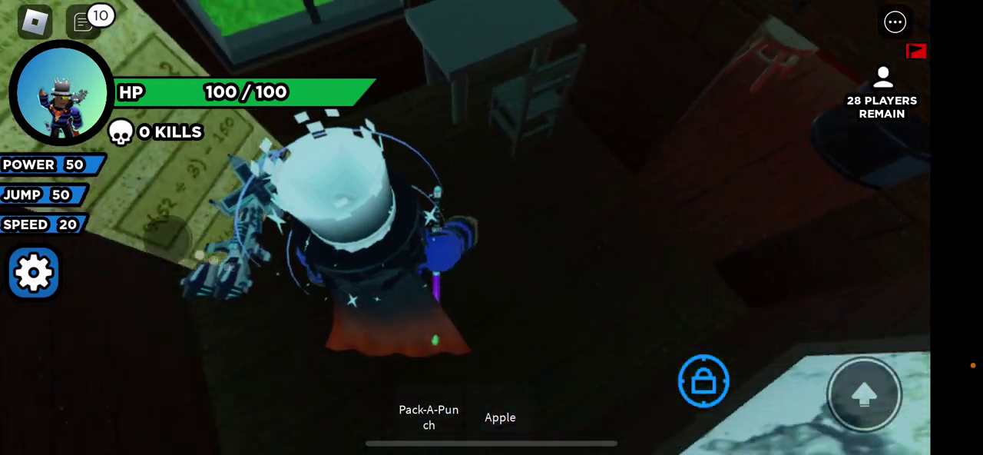
left_click_drag(537, 230, 576, 153)
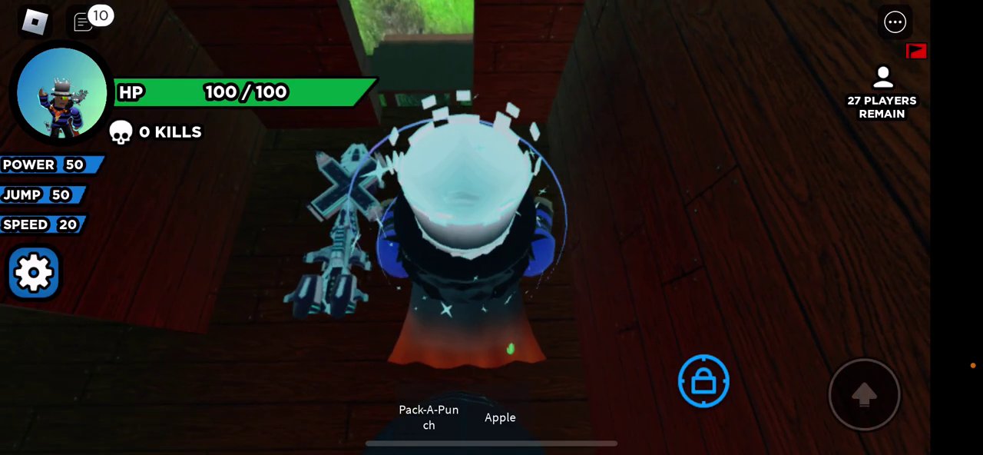
left_click_drag(231, 286, 222, 219)
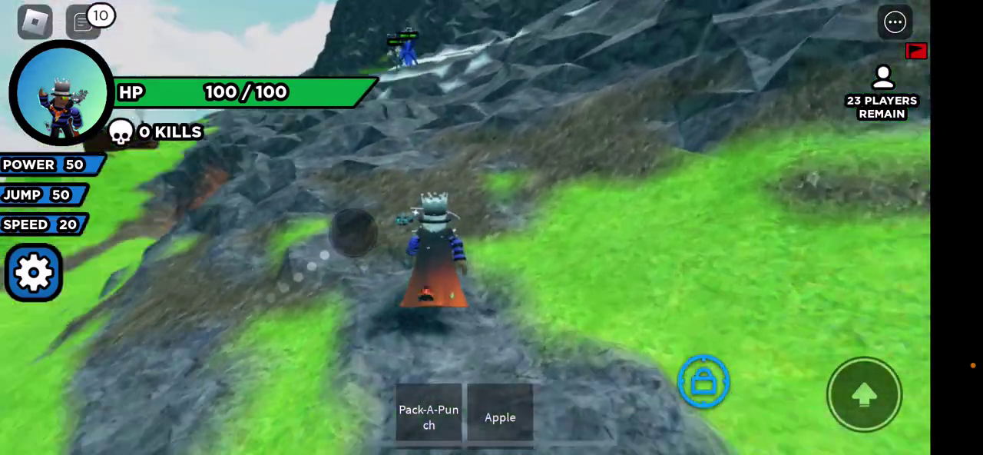
- Walk down the rocky slope through the pine forest onto the stone path
left_click_drag(353, 231, 357, 259)
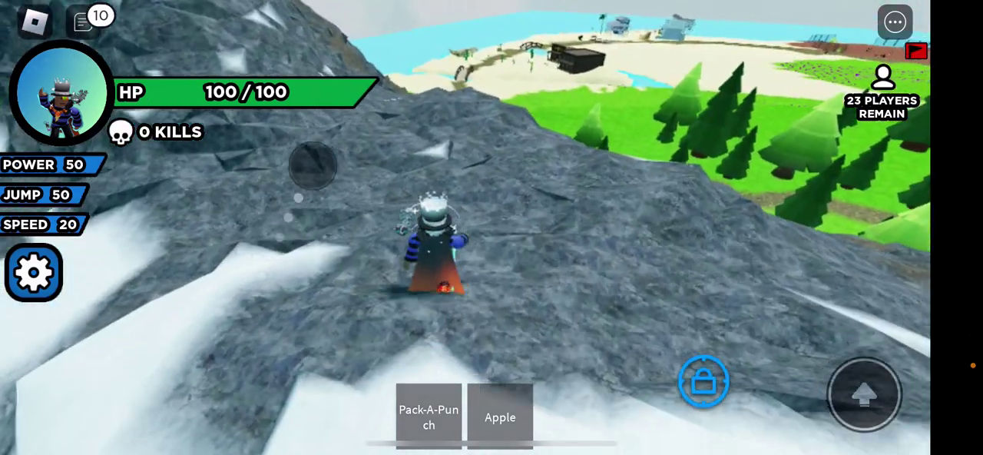
left_click_drag(311, 165, 311, 169)
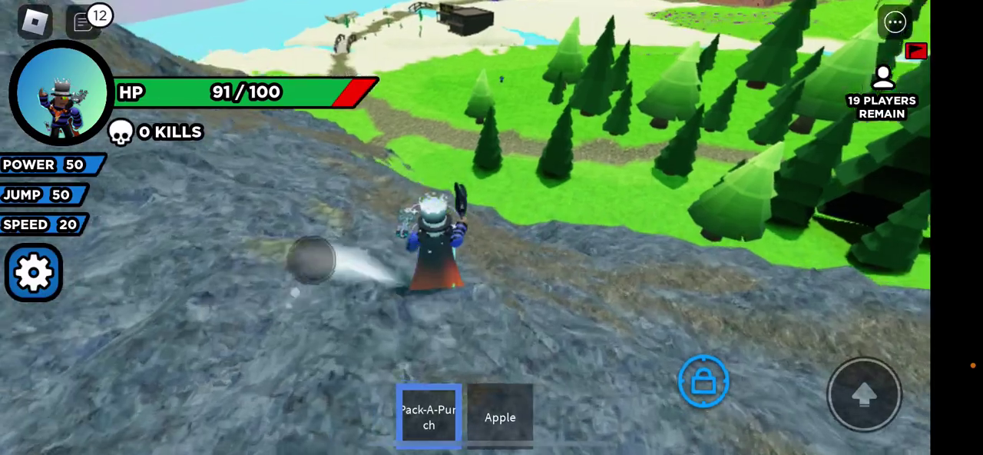
mouse_move(354, 326)
left_mouse_down()
mouse_move(314, 270)
mouse_move(292, 277)
left_mouse_up()
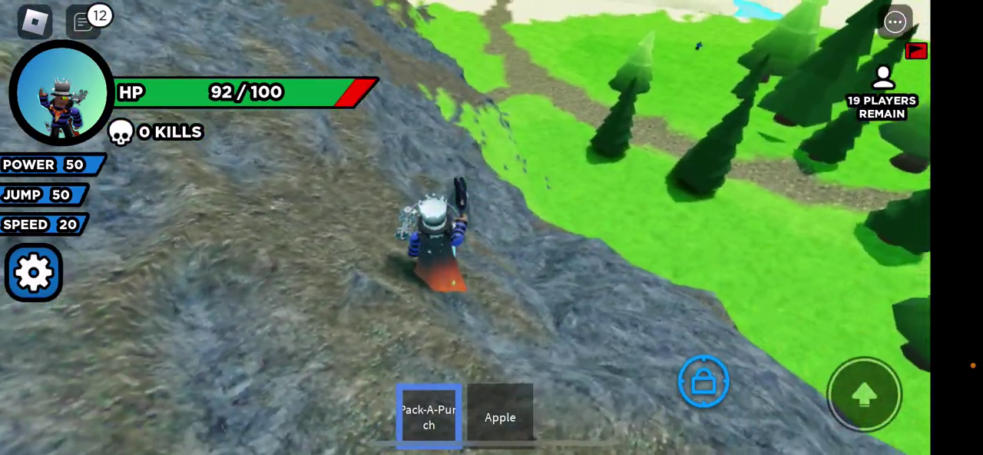
mouse_move(321, 262)
left_mouse_down()
mouse_move(269, 189)
mouse_move(279, 174)
left_mouse_up()
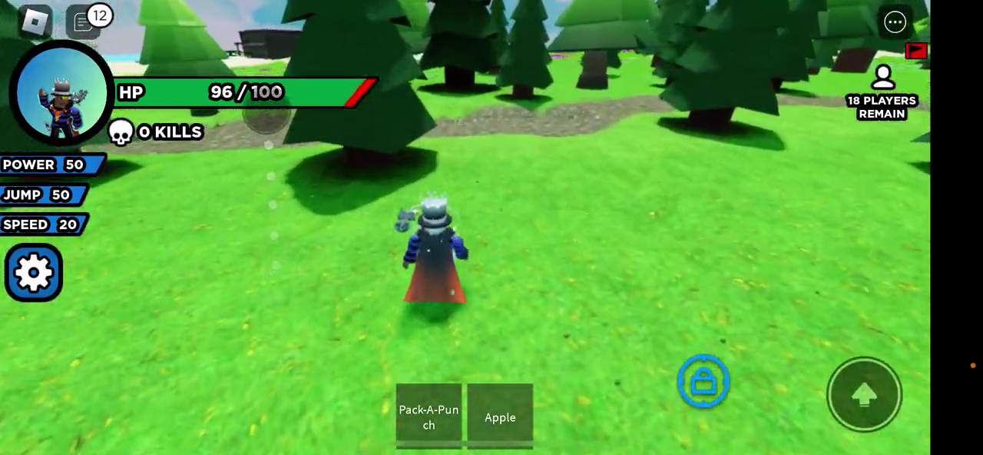
mouse_move(308, 235)
left_mouse_down()
mouse_move(301, 193)
mouse_move(263, 172)
mouse_move(279, 148)
mouse_move(362, 164)
mouse_move(352, 136)
mouse_move(390, 171)
mouse_move(358, 212)
mouse_move(275, 186)
mouse_move(256, 192)
mouse_move(346, 253)
mouse_move(324, 233)
left_mouse_up()
- Equip the Pack-A-Punch and walk across the grass toward the river
left_click(428, 414)
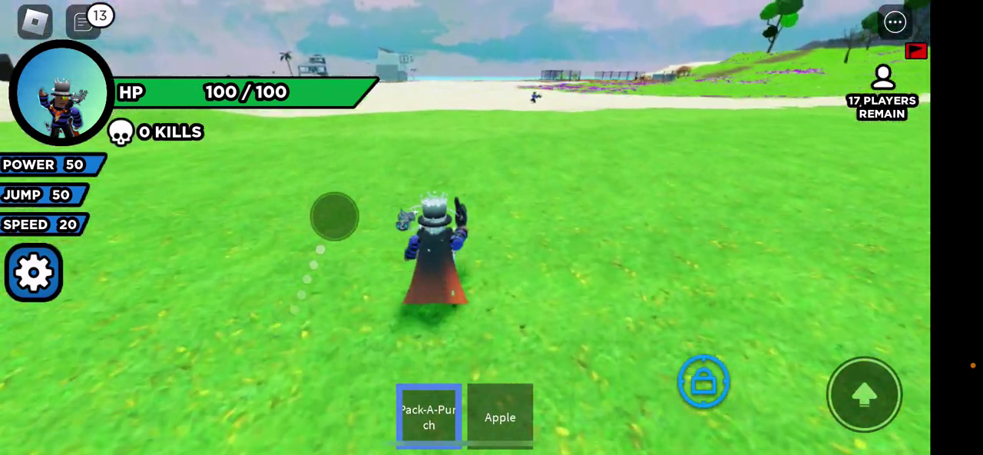
left_click_drag(334, 216, 308, 178)
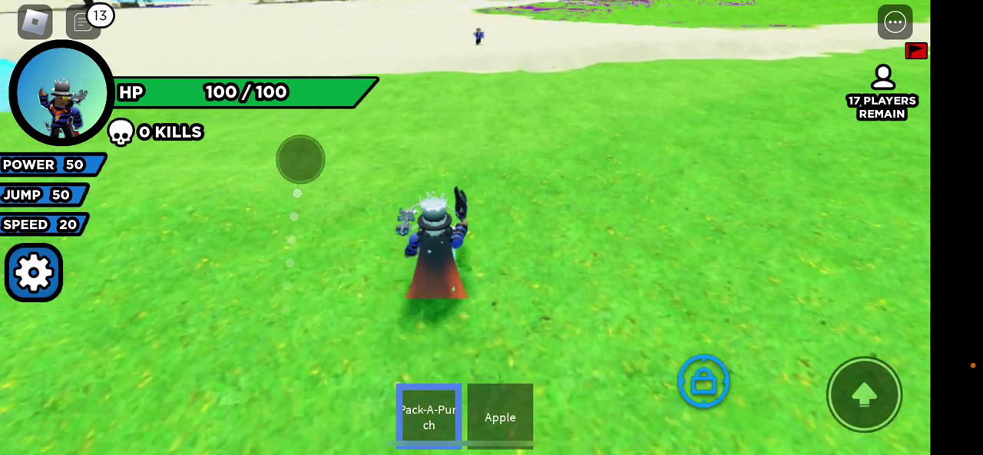
mouse_move(294, 139)
left_mouse_down()
mouse_move(265, 126)
mouse_move(180, 235)
mouse_move(157, 210)
mouse_move(197, 231)
mouse_move(288, 378)
mouse_move(301, 380)
mouse_move(226, 227)
mouse_move(303, 206)
mouse_move(300, 182)
mouse_move(354, 149)
mouse_move(362, 208)
mouse_move(276, 305)
mouse_move(239, 368)
left_mouse_up()
- Jump over the river and continue onto the open sandy beach
left_click(865, 394)
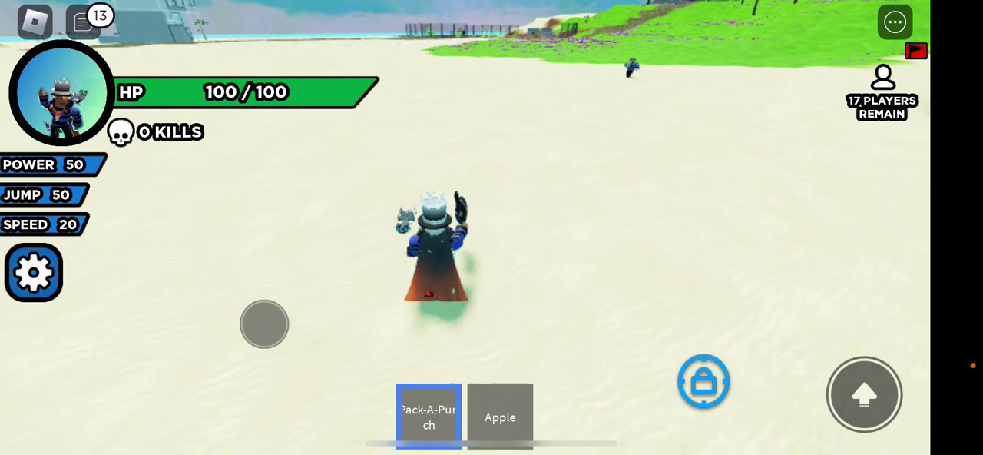
left_click_drag(270, 316, 307, 272)
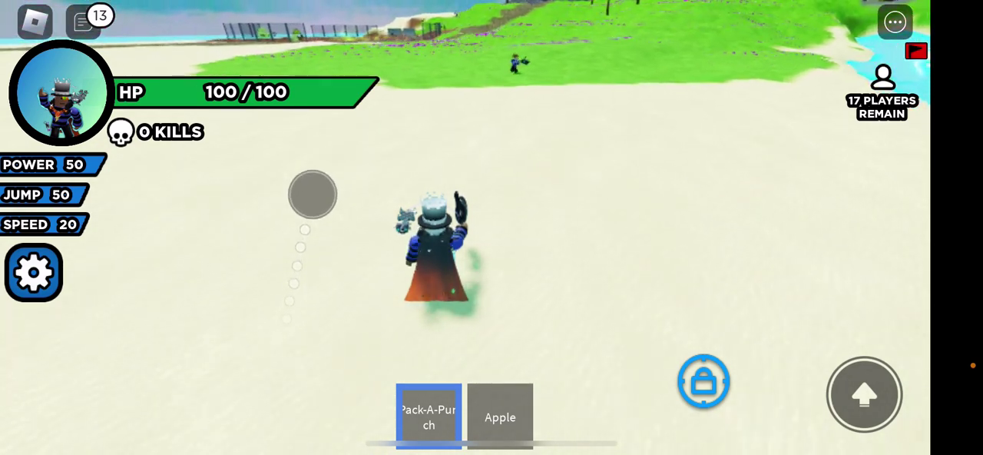
mouse_move(313, 192)
left_mouse_down()
mouse_move(304, 340)
mouse_move(315, 222)
mouse_move(264, 169)
mouse_move(182, 336)
mouse_move(185, 367)
mouse_move(228, 362)
mouse_move(292, 199)
mouse_move(281, 189)
mouse_move(204, 327)
mouse_move(196, 308)
mouse_move(289, 174)
mouse_move(292, 125)
mouse_move(312, 92)
mouse_move(304, 145)
mouse_move(196, 349)
mouse_move(230, 389)
mouse_move(330, 231)
mouse_move(315, 356)
mouse_move(277, 426)
mouse_move(322, 265)
mouse_move(272, 217)
mouse_move(237, 222)
mouse_move(261, 146)
left_mouse_up()
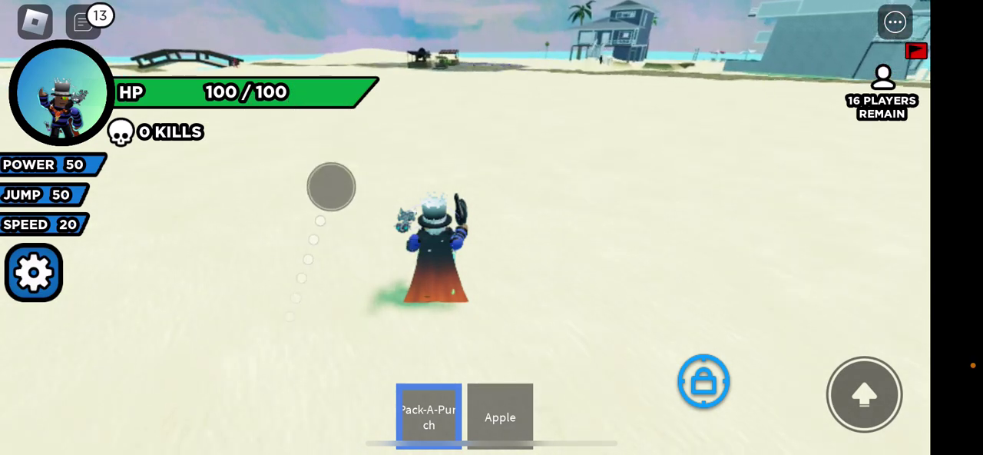
- Turn away from the beach houses and walk onto the cobblestones by the stalls
left_click_drag(324, 167, 354, 162)
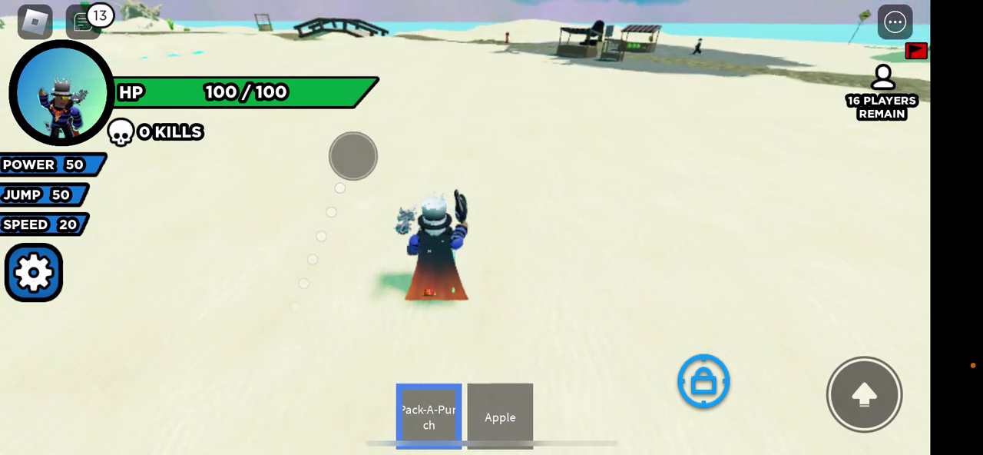
left_click_drag(354, 153, 353, 153)
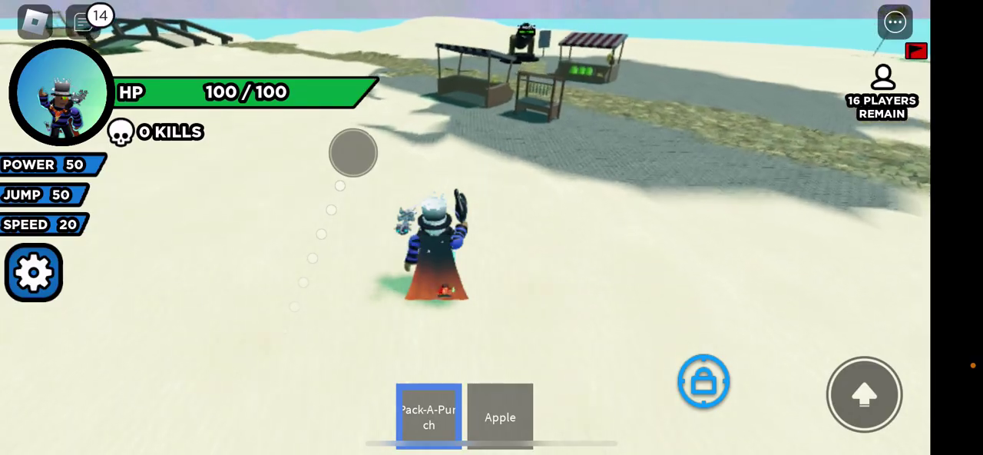
mouse_move(353, 153)
left_mouse_down()
mouse_move(310, 113)
mouse_move(351, 298)
mouse_move(325, 307)
left_mouse_up()
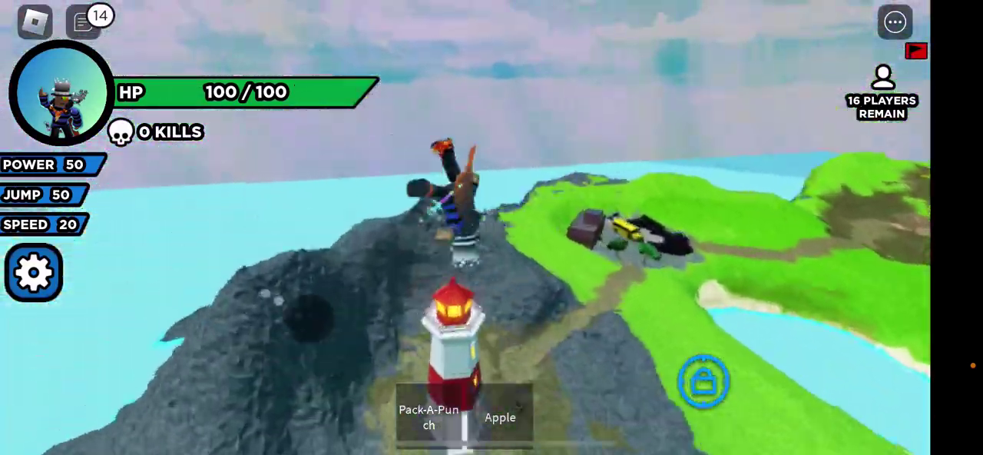
left_click_drag(292, 307, 318, 345)
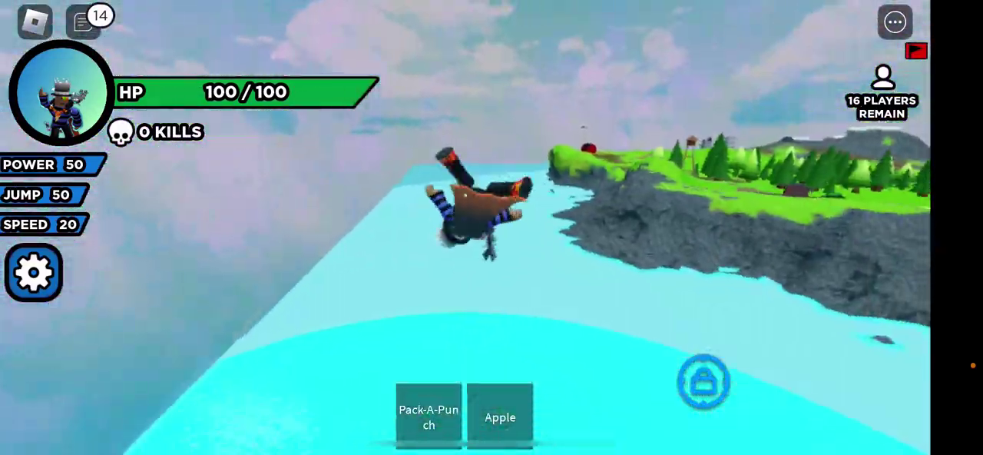
- Look around underwater while swimming toward the rocky islet
left_click_drag(253, 290, 276, 182)
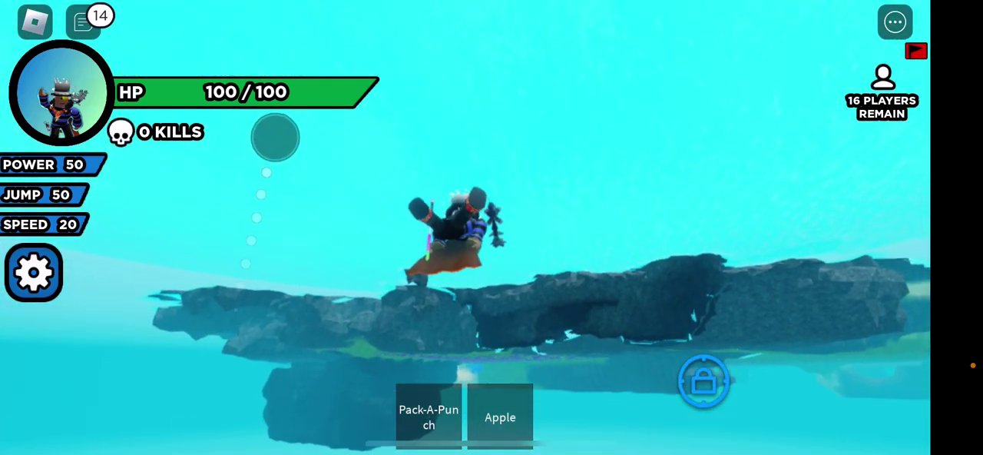
left_click_drag(275, 137, 260, 119)
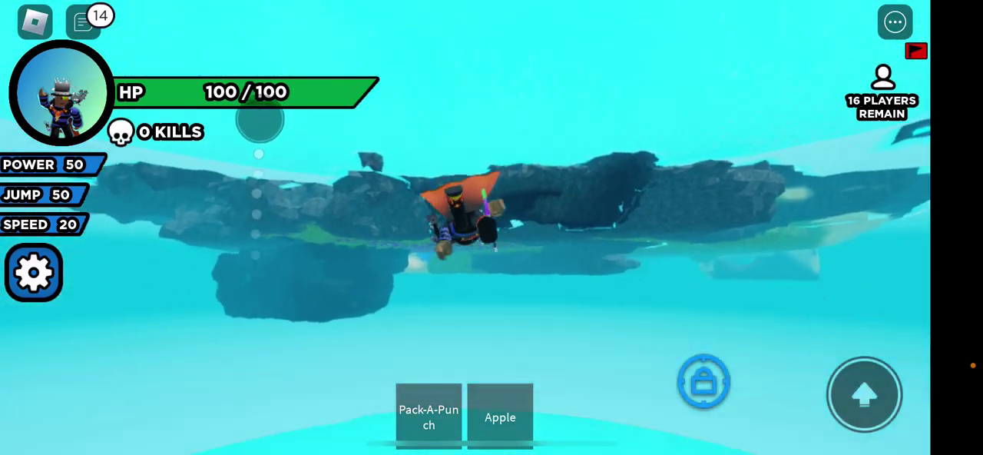
mouse_move(259, 120)
left_mouse_down()
mouse_move(259, 71)
mouse_move(239, 42)
left_mouse_up()
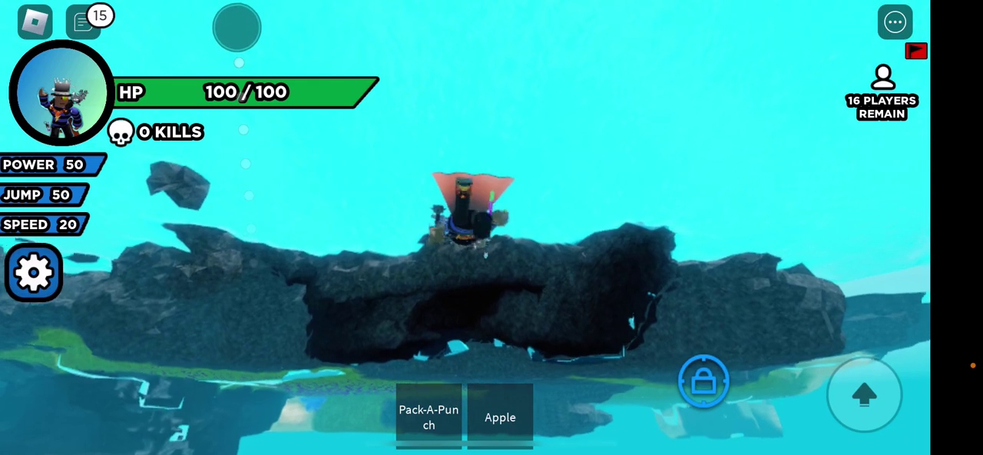
left_click_drag(235, 25, 232, 28)
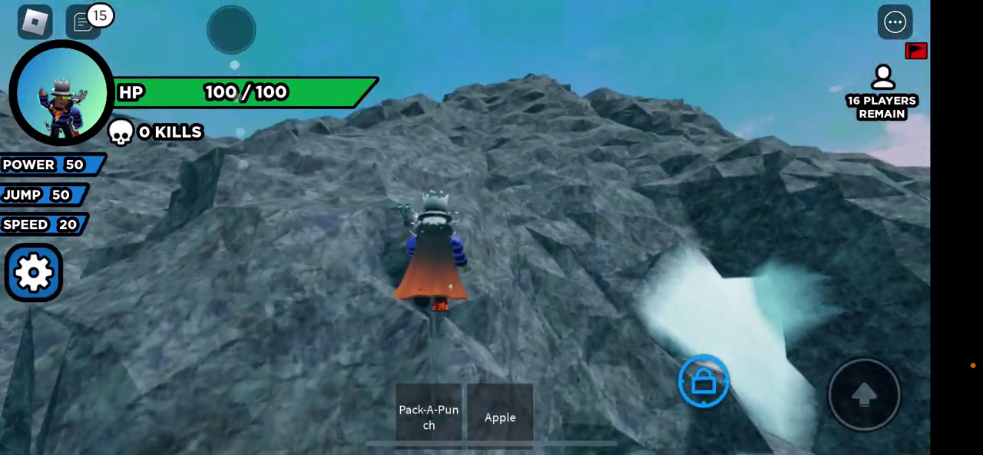
- Climb out of the water and up the rocky slope to the summit
left_click_drag(230, 23, 214, 68)
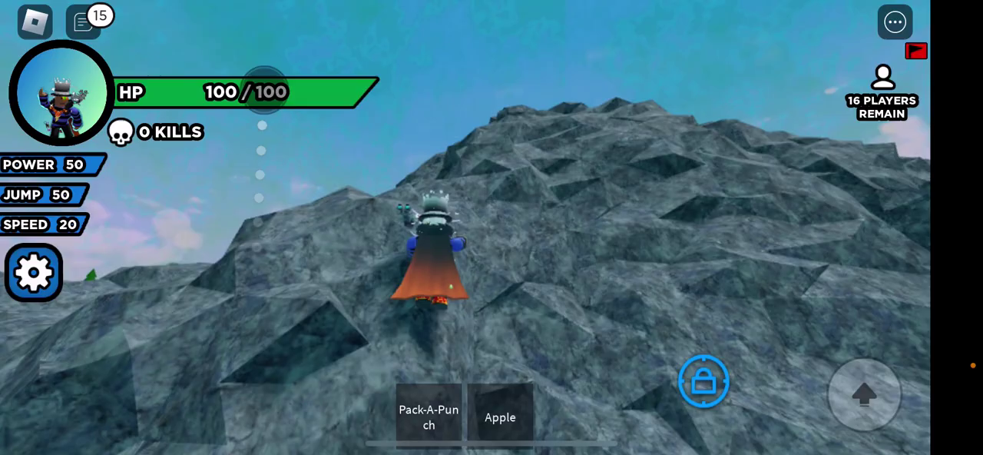
left_click_drag(263, 91, 302, 125)
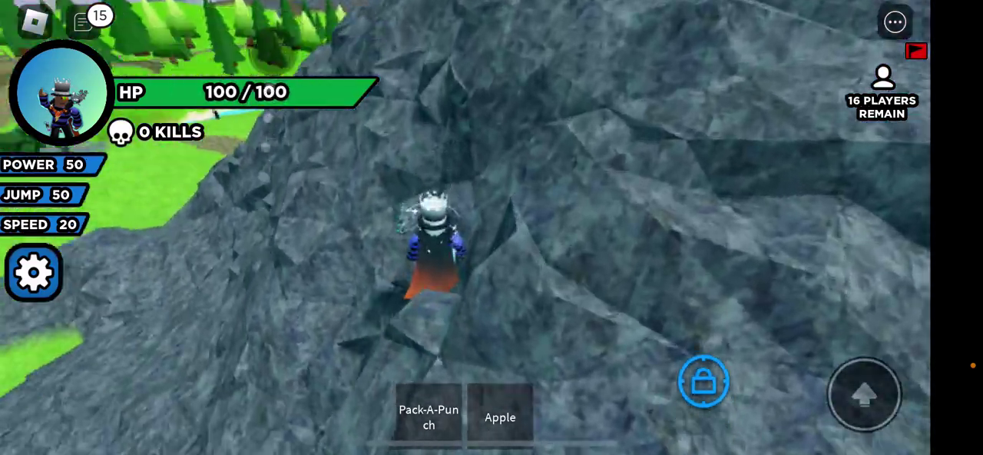
mouse_move(277, 67)
left_mouse_down()
mouse_move(264, 48)
mouse_move(268, 138)
mouse_move(250, 175)
left_mouse_up()
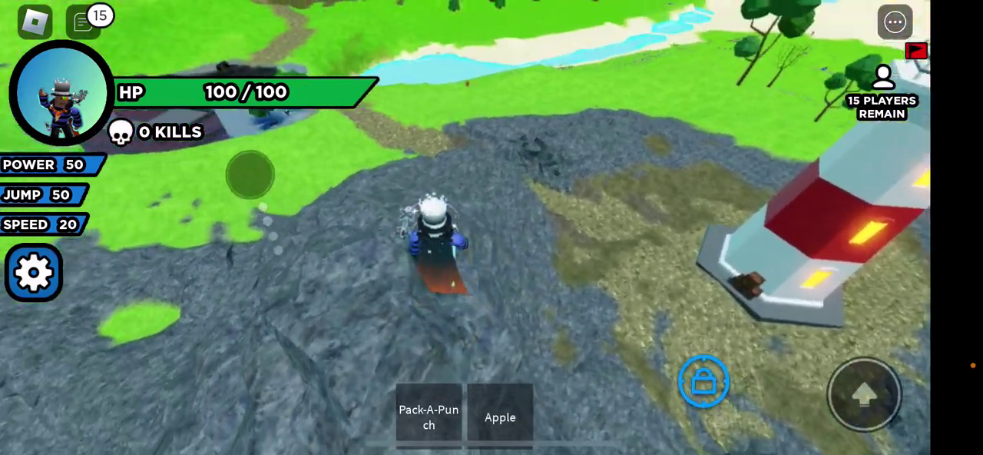
- Cross the hilltop, jump into the pond, swim across and climb the sandy slope
mouse_move(236, 134)
left_mouse_down()
mouse_move(362, 230)
mouse_move(323, 204)
left_mouse_up()
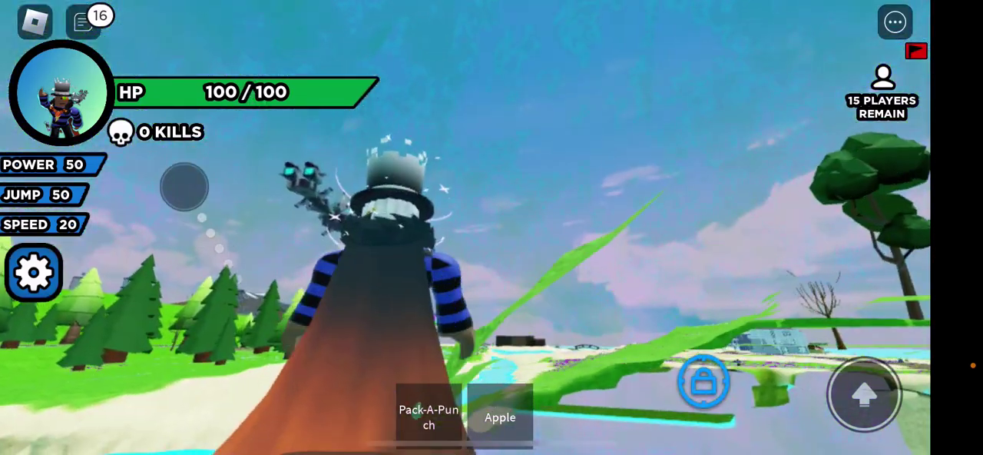
left_click_drag(187, 187, 208, 164)
left_click_drag(273, 296, 316, 162)
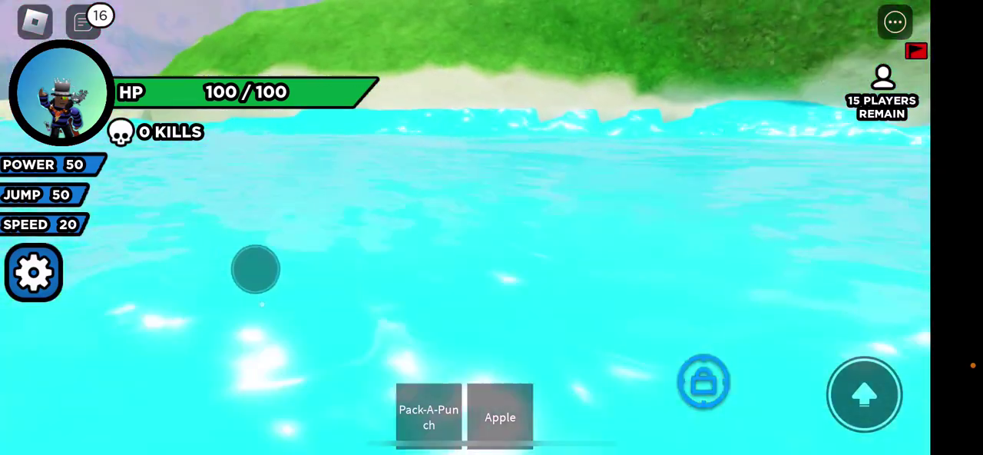
left_click_drag(316, 162, 258, 92)
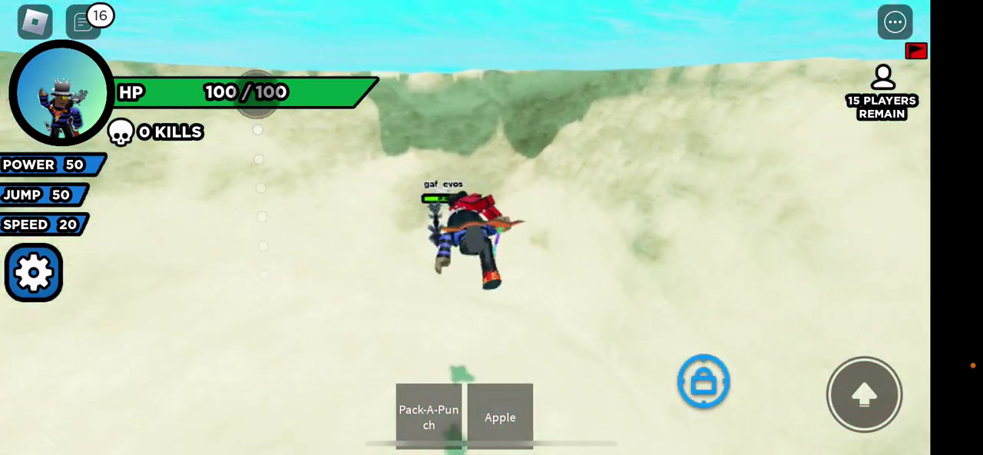
mouse_move(248, 387)
left_mouse_down()
mouse_move(285, 318)
mouse_move(274, 261)
mouse_move(238, 269)
mouse_move(259, 246)
left_mouse_up()
- Equip the Pack-A-Punch glove, slide downhill onto the bank and face the lighthouse
left_click(428, 415)
left_click_drag(275, 328, 275, 242)
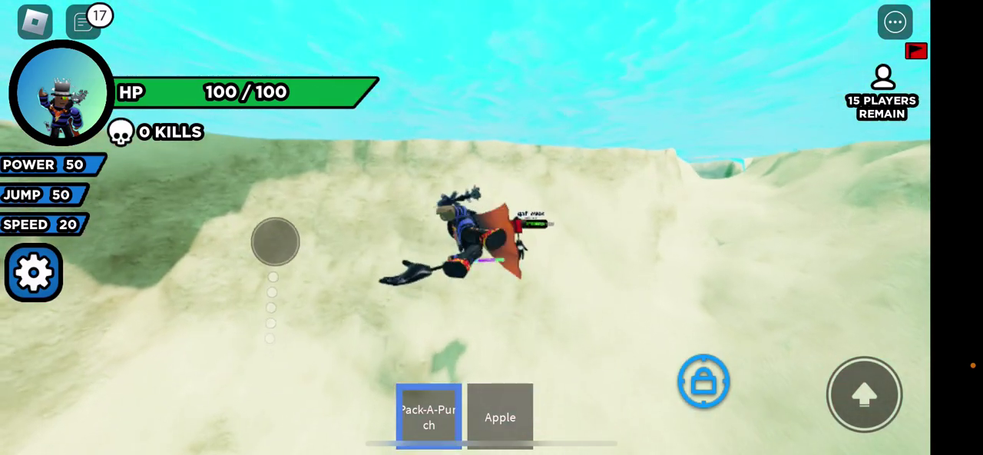
mouse_move(318, 188)
left_mouse_down()
mouse_move(399, 244)
mouse_move(389, 255)
left_mouse_up()
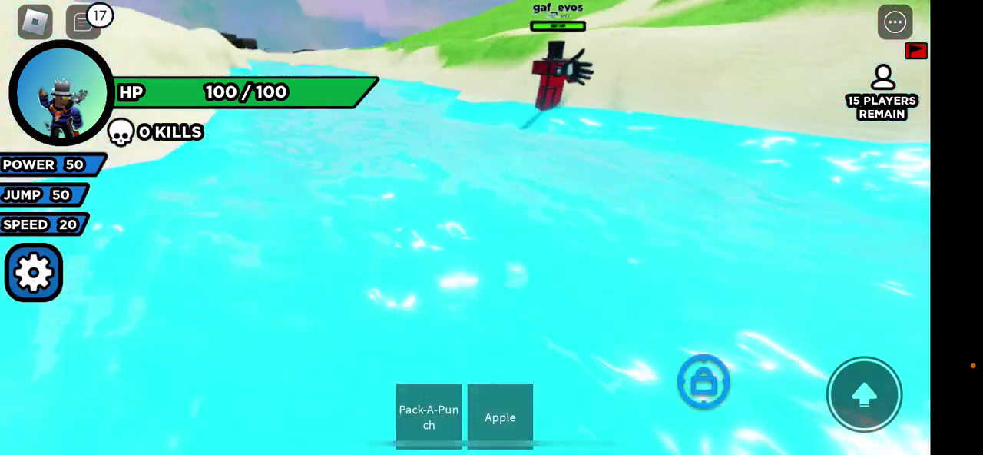
mouse_move(362, 292)
left_mouse_down()
mouse_move(380, 266)
mouse_move(245, 234)
mouse_move(243, 354)
mouse_move(262, 368)
mouse_move(216, 281)
mouse_move(255, 246)
left_mouse_up()
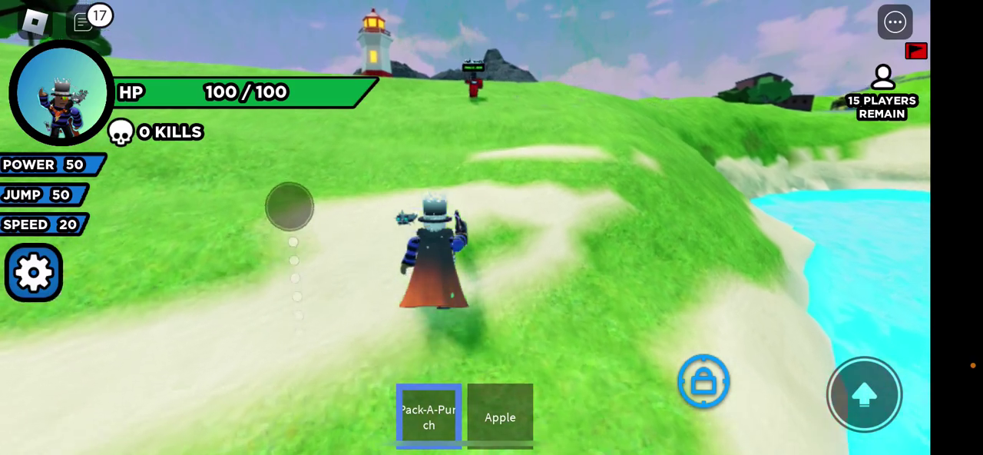
mouse_move(290, 206)
left_mouse_down()
mouse_move(277, 176)
mouse_move(290, 173)
mouse_move(311, 193)
left_mouse_up()
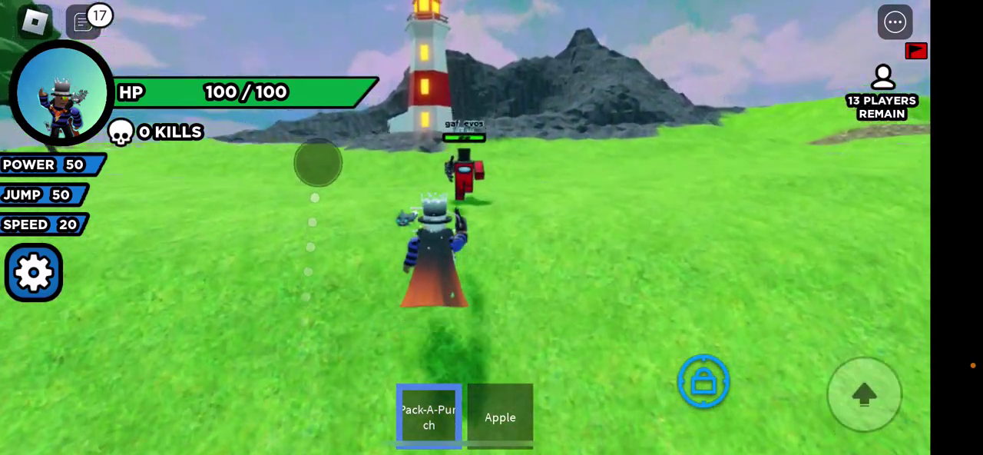
- Run at the approaching opponent, then cross the sand and grass toward the lighthouse
mouse_move(318, 163)
left_mouse_down()
mouse_move(307, 143)
mouse_move(305, 292)
mouse_move(332, 376)
mouse_move(347, 325)
mouse_move(285, 241)
mouse_move(241, 128)
mouse_move(381, 248)
mouse_move(358, 147)
mouse_move(215, 77)
mouse_move(219, 182)
mouse_move(300, 242)
mouse_move(231, 119)
mouse_move(272, 209)
mouse_move(281, 205)
left_mouse_up()
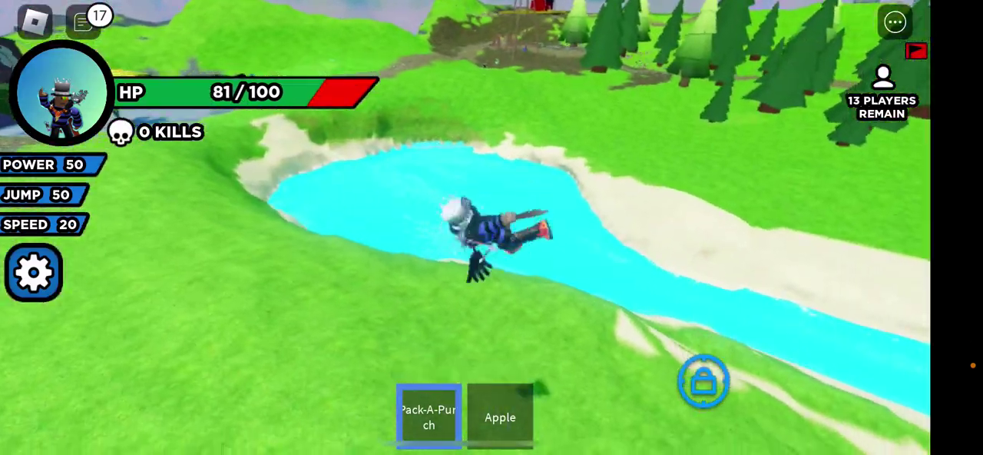
mouse_move(285, 307)
left_mouse_down()
mouse_move(294, 318)
mouse_move(297, 197)
mouse_move(346, 294)
mouse_move(330, 396)
mouse_move(303, 384)
left_mouse_up()
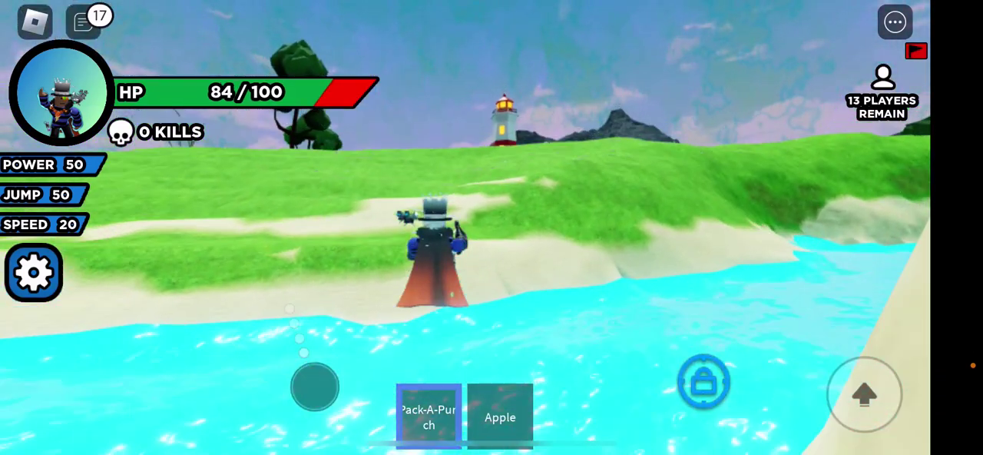
mouse_move(314, 385)
left_mouse_down()
mouse_move(335, 367)
mouse_move(321, 378)
left_mouse_up()
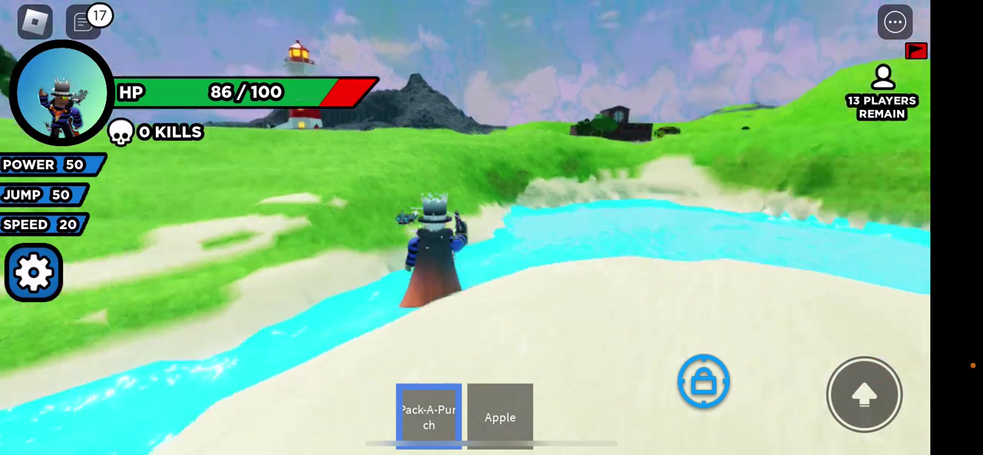
left_click_drag(342, 338, 252, 183)
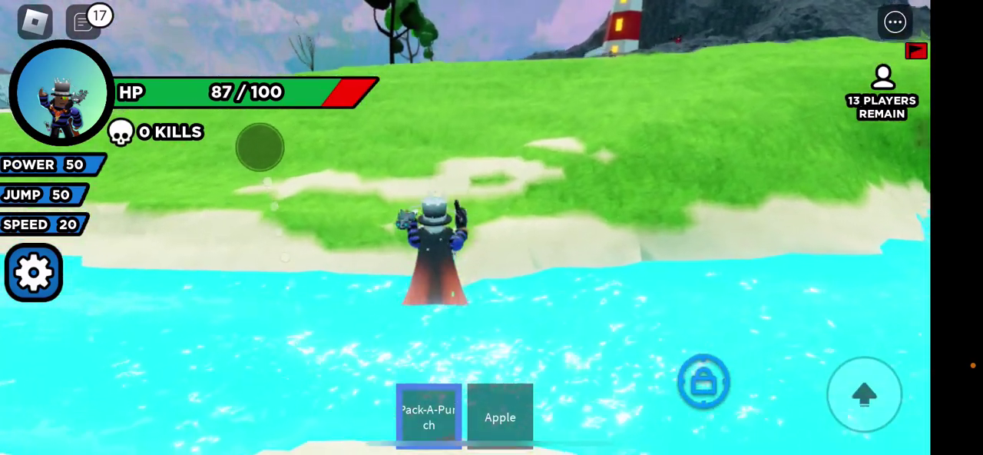
mouse_move(260, 147)
left_mouse_down()
mouse_move(336, 128)
mouse_move(351, 110)
mouse_move(371, 193)
mouse_move(311, 204)
mouse_move(324, 196)
left_mouse_up()
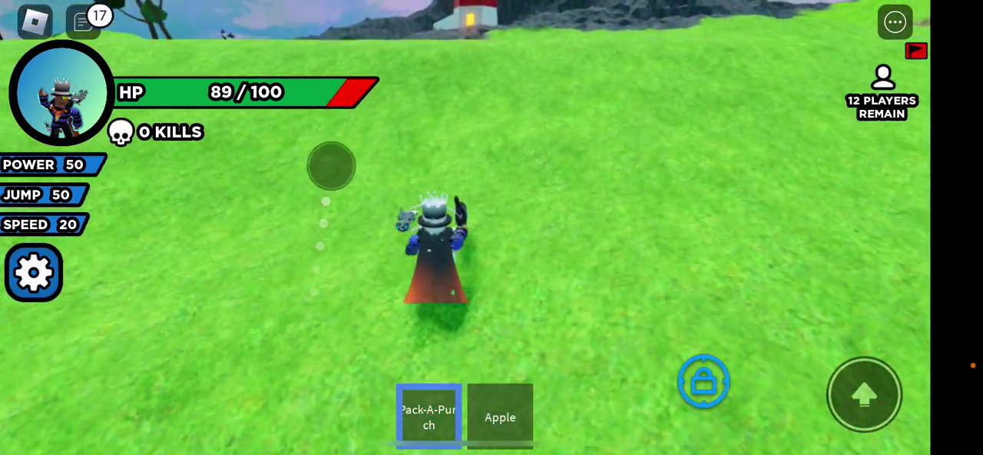
mouse_move(331, 166)
left_mouse_down()
mouse_move(331, 153)
mouse_move(344, 160)
left_mouse_up()
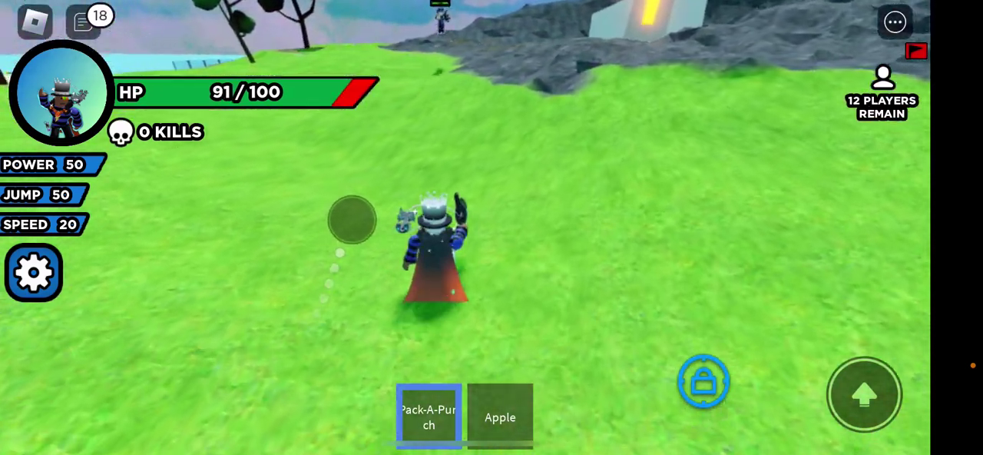
- Circle away from the attacking opponent and eat the Apple to restore health
mouse_move(324, 234)
left_mouse_down()
mouse_move(347, 252)
mouse_move(171, 297)
mouse_move(202, 343)
left_mouse_up()
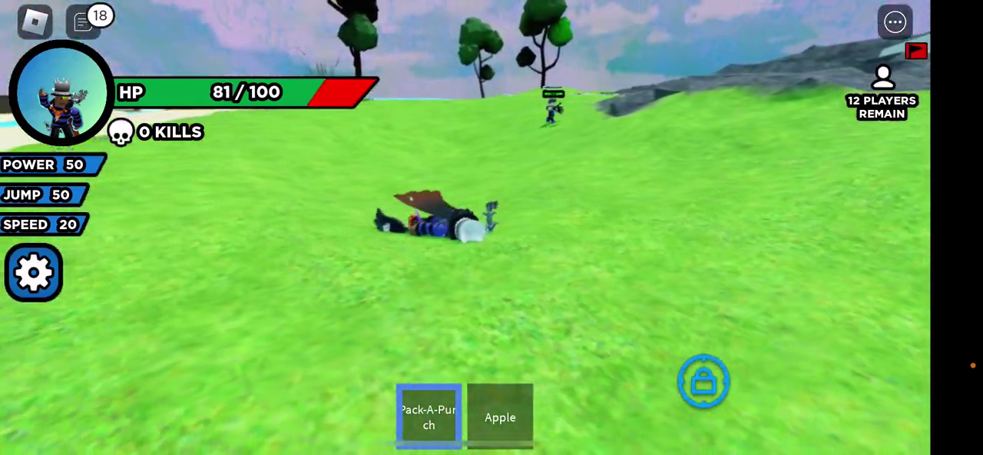
mouse_move(171, 178)
left_mouse_down()
mouse_move(318, 165)
mouse_move(364, 327)
mouse_move(285, 277)
left_mouse_up()
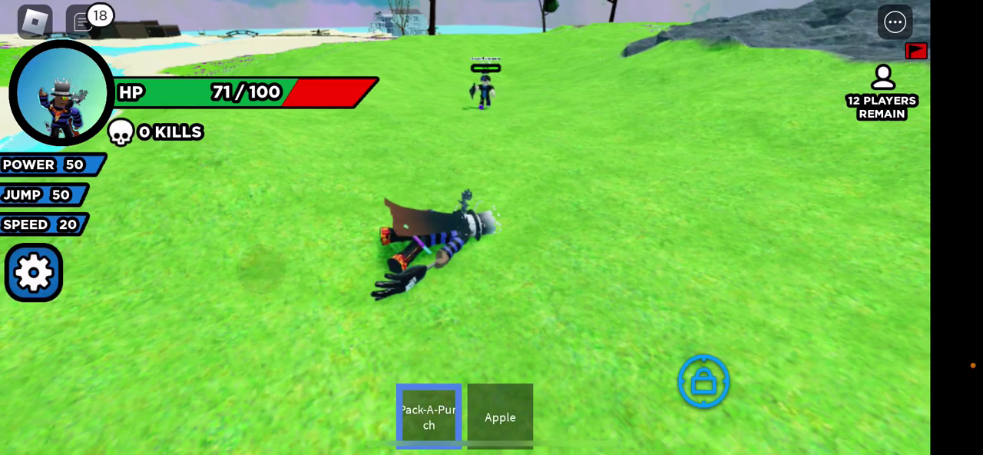
mouse_move(270, 173)
left_mouse_down()
mouse_move(333, 143)
mouse_move(192, 305)
left_mouse_up()
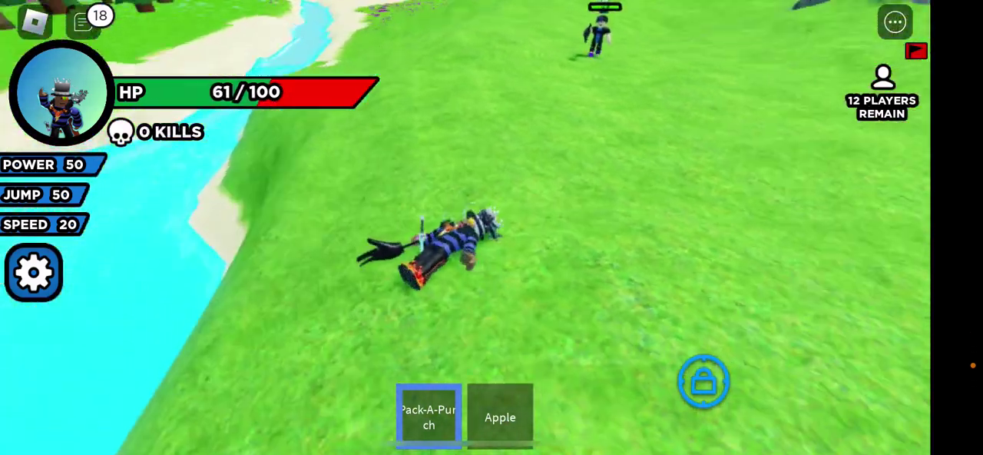
mouse_move(263, 263)
left_mouse_down()
mouse_move(300, 179)
mouse_move(246, 92)
left_mouse_up()
mouse_move(275, 192)
left_mouse_down()
mouse_move(266, 369)
mouse_move(254, 377)
mouse_move(284, 345)
left_mouse_up()
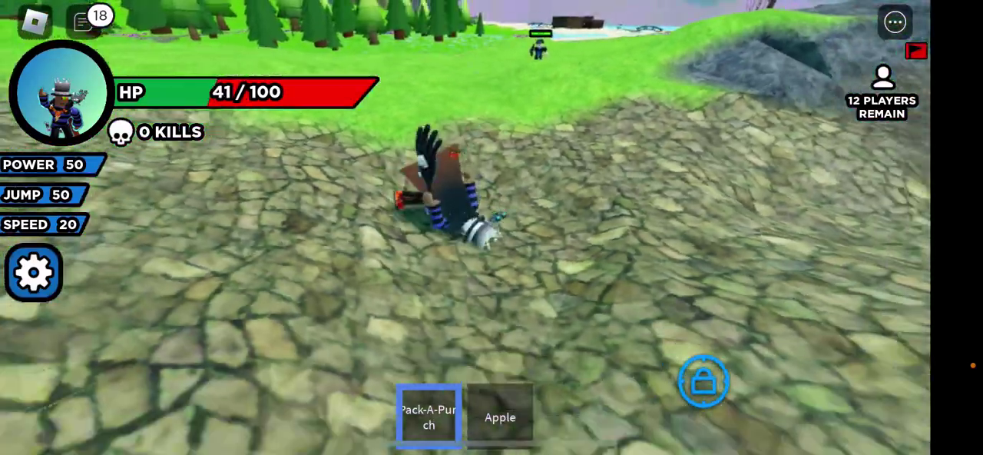
left_click(500, 416)
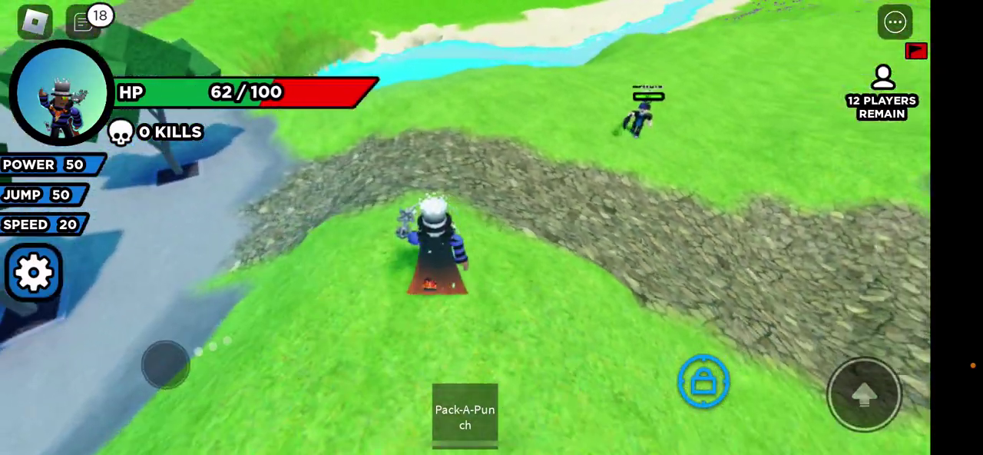
- Recover from the knockback along the rocky path and drop off the cliff into the water
left_click_drag(197, 300, 242, 384)
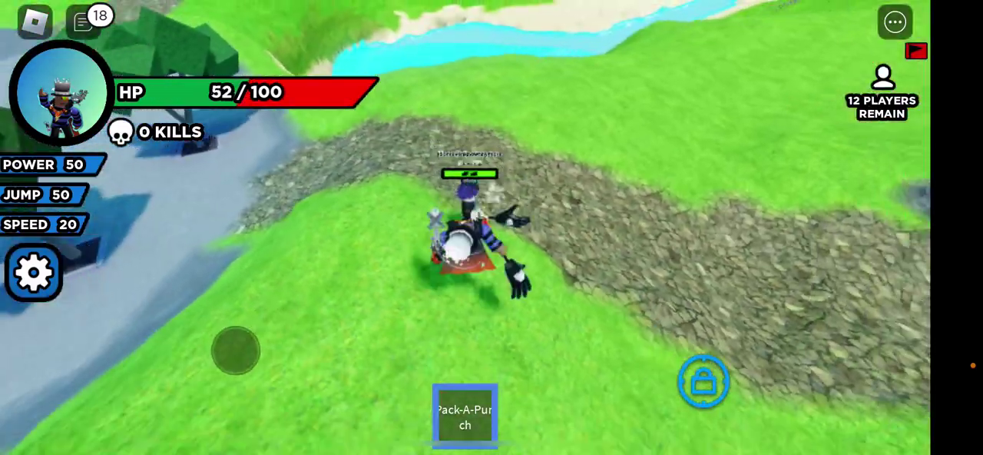
left_click_drag(236, 350, 279, 324)
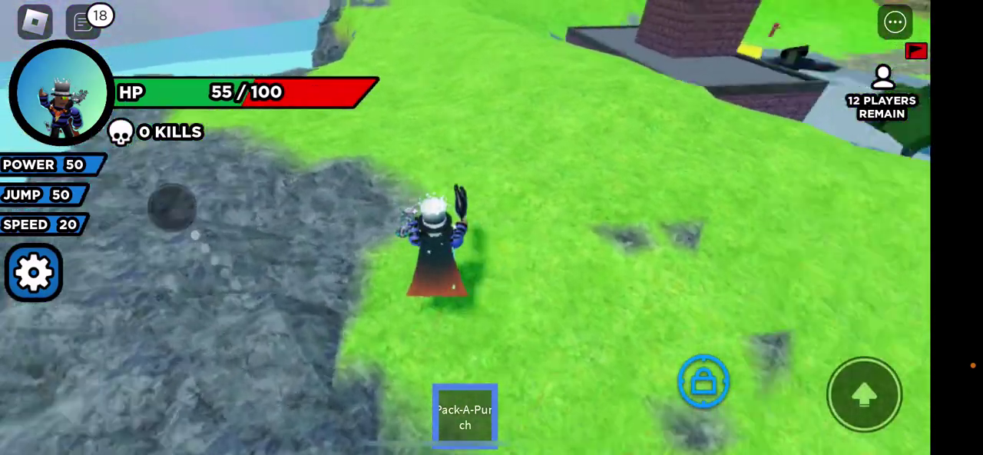
left_click_drag(219, 329, 118, 378)
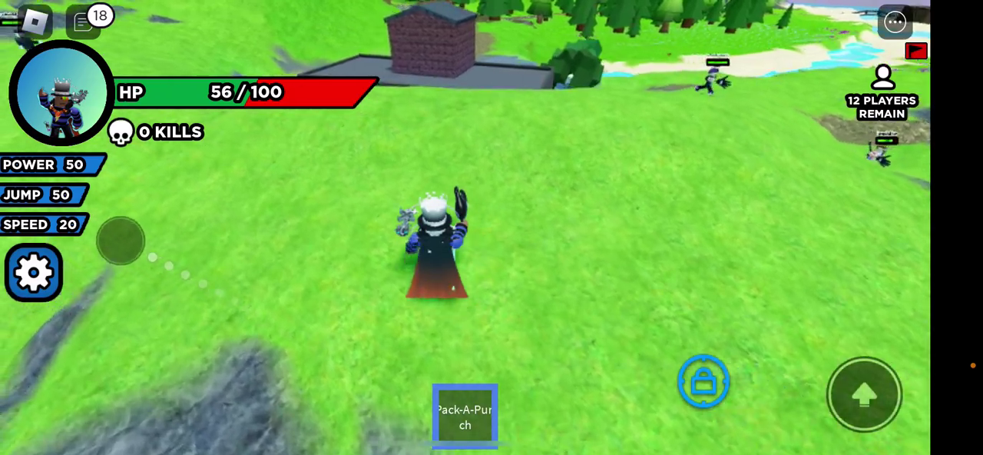
mouse_move(121, 241)
left_mouse_down()
mouse_move(140, 225)
mouse_move(206, 213)
left_mouse_up()
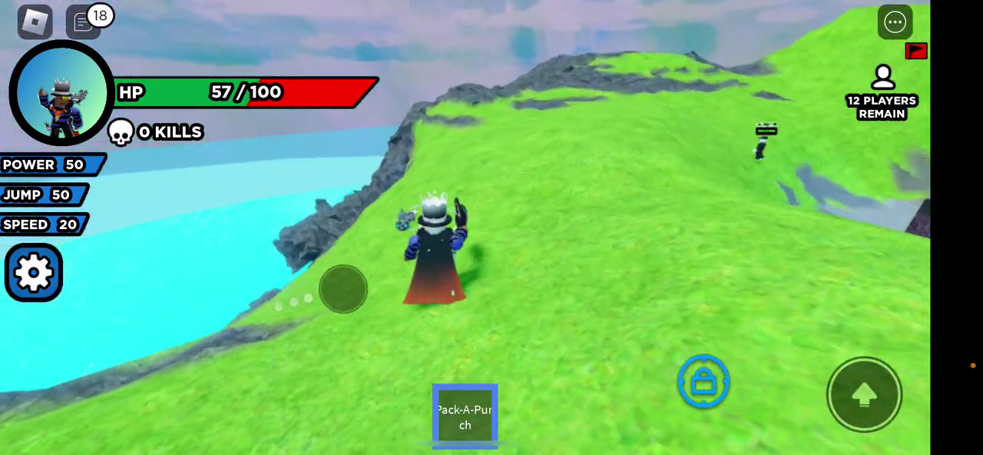
mouse_move(344, 289)
left_mouse_down()
mouse_move(215, 246)
mouse_move(202, 402)
mouse_move(266, 290)
mouse_move(290, 355)
mouse_move(284, 425)
mouse_move(423, 319)
mouse_move(308, 208)
mouse_move(329, 73)
mouse_move(340, 131)
mouse_move(292, 145)
mouse_move(259, 174)
mouse_move(259, 261)
mouse_move(353, 276)
mouse_move(369, 320)
mouse_move(358, 374)
mouse_move(351, 351)
mouse_move(382, 299)
mouse_move(382, 347)
mouse_move(366, 379)
left_mouse_up()
left_click(864, 393)
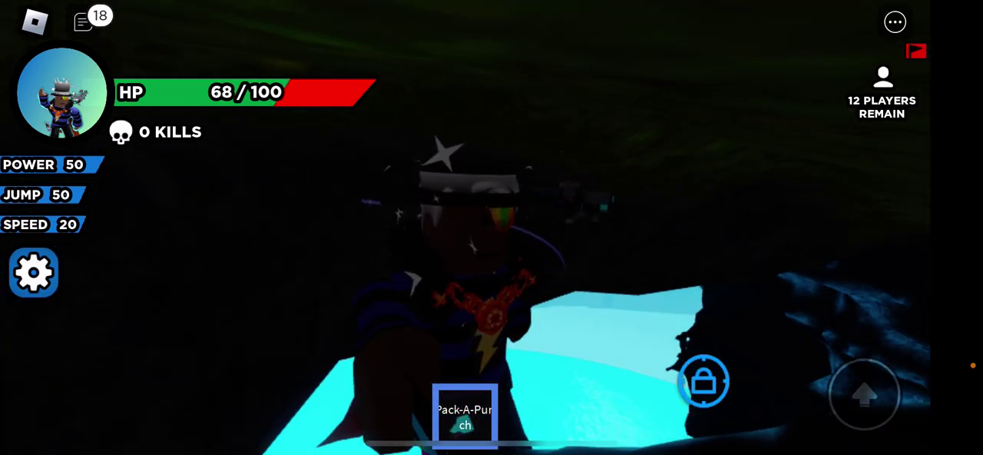
- Swim up and forward through the dark cave along the rock slope
mouse_move(308, 330)
left_mouse_down()
mouse_move(336, 348)
mouse_move(326, 276)
left_mouse_up()
left_click(864, 393)
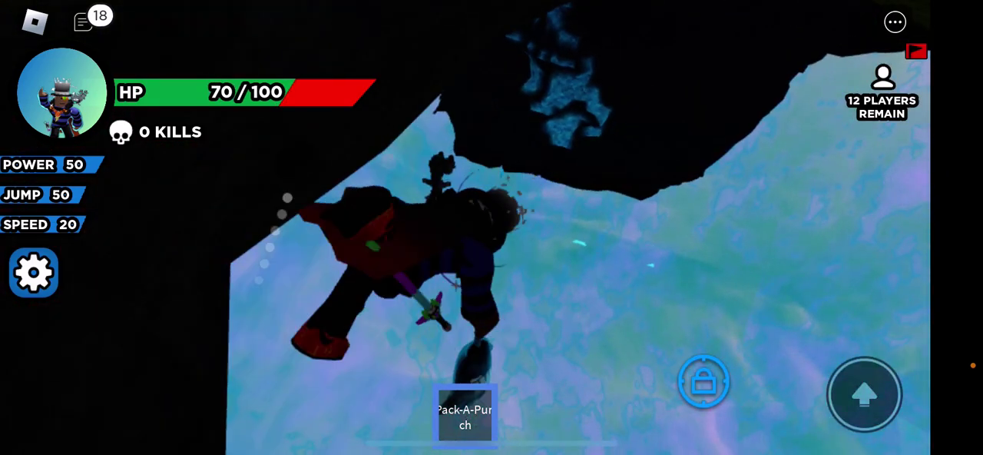
mouse_move(268, 177)
left_mouse_down()
mouse_move(218, 250)
mouse_move(299, 303)
left_mouse_up()
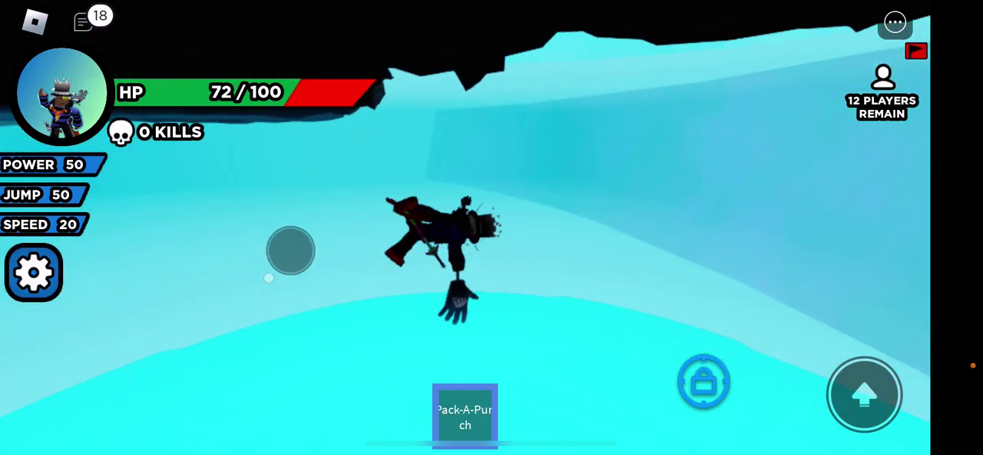
mouse_move(290, 250)
left_mouse_down()
mouse_move(363, 338)
mouse_move(338, 253)
mouse_move(357, 146)
mouse_move(324, 205)
left_mouse_up()
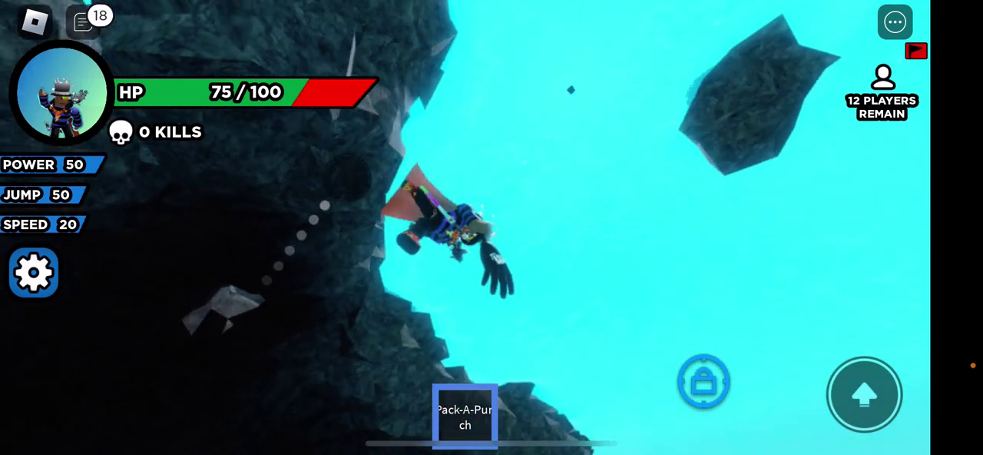
mouse_move(324, 205)
left_mouse_down()
mouse_move(302, 100)
mouse_move(314, 79)
mouse_move(323, 177)
left_mouse_up()
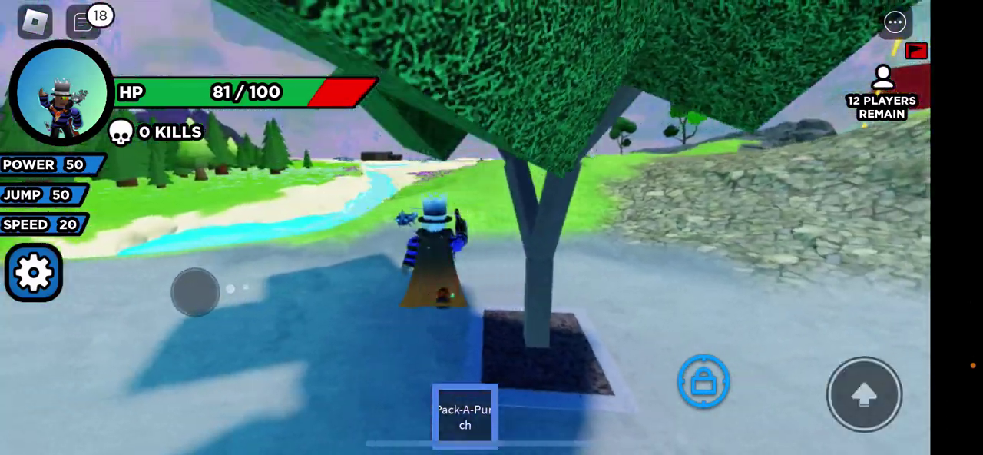
- Walk across the grass around the school bus and away from the cannon
mouse_move(246, 396)
left_mouse_down()
mouse_move(259, 314)
mouse_move(230, 253)
left_mouse_up()
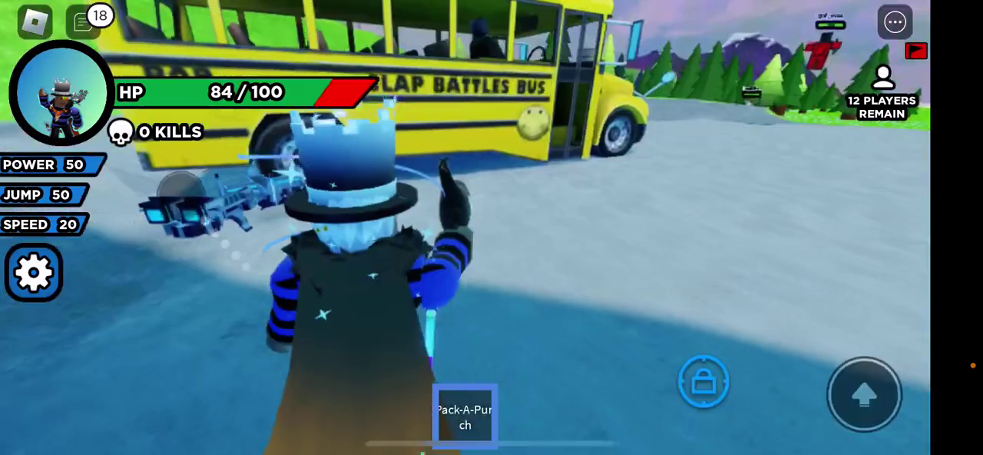
mouse_move(182, 184)
left_mouse_down()
mouse_move(208, 169)
mouse_move(168, 200)
left_mouse_up()
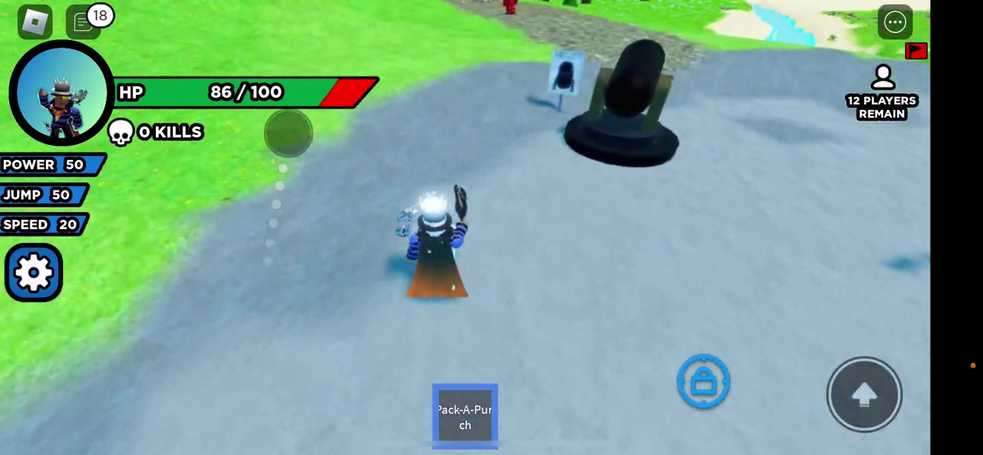
mouse_move(282, 134)
left_mouse_down()
mouse_move(274, 374)
mouse_move(338, 165)
left_mouse_up()
left_click_drag(355, 345, 265, 419)
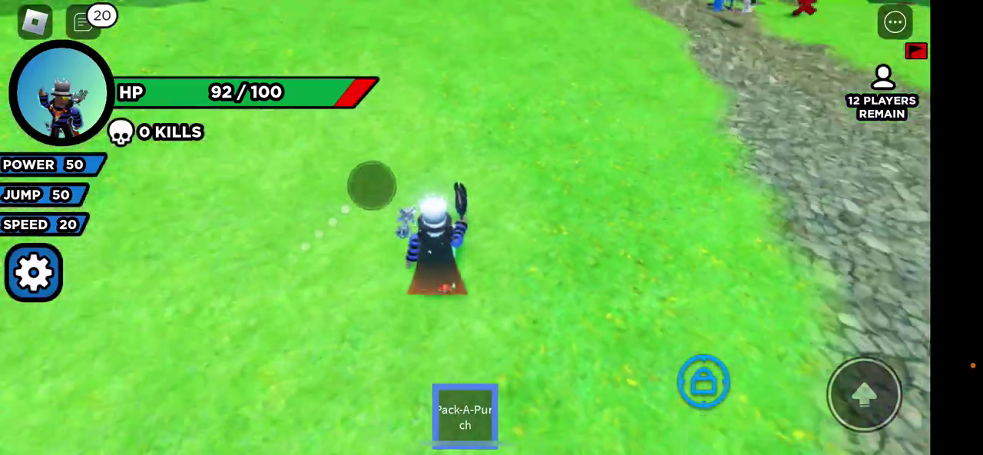
- Follow the stone path past the fighting players and into the water
left_click_drag(356, 194, 359, 190)
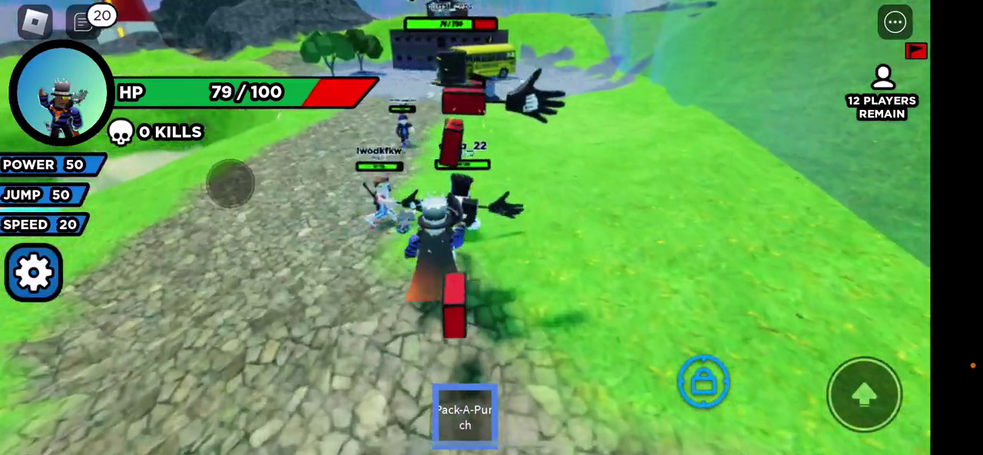
left_click_drag(230, 182, 238, 393)
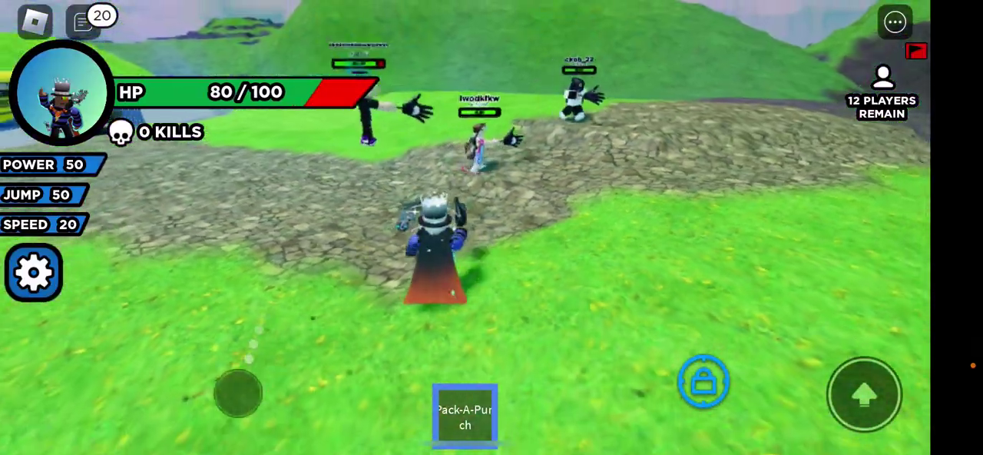
mouse_move(250, 397)
left_mouse_down()
mouse_move(158, 266)
mouse_move(236, 60)
mouse_move(177, 348)
left_mouse_up()
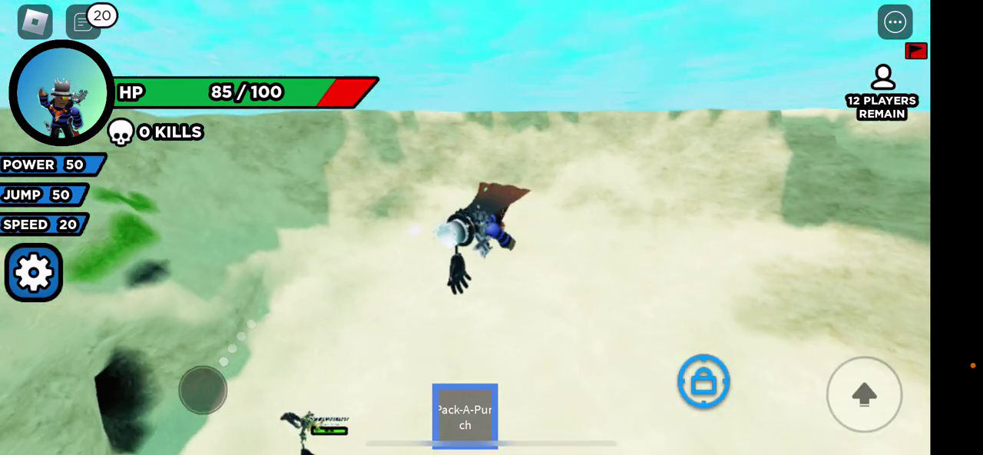
- Swim out of the dark underwater tunnel toward the sandy slope, with health back at 100
mouse_move(202, 389)
left_mouse_down()
mouse_move(172, 338)
mouse_move(228, 220)
mouse_move(328, 174)
mouse_move(325, 281)
mouse_move(334, 210)
mouse_move(351, 176)
mouse_move(314, 105)
mouse_move(347, 121)
mouse_move(292, 66)
mouse_move(250, 100)
mouse_move(253, 132)
mouse_move(282, 125)
mouse_move(307, 136)
mouse_move(279, 123)
mouse_move(263, 220)
mouse_move(231, 180)
left_mouse_up()
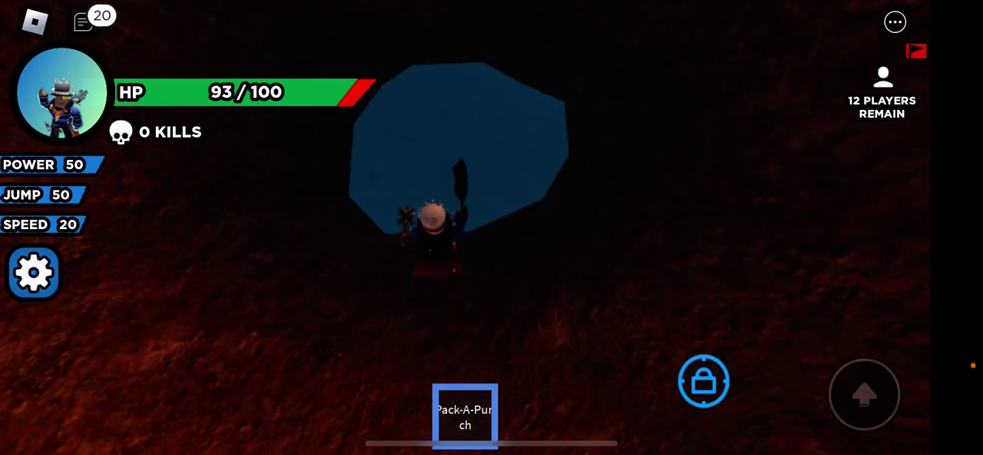
left_click_drag(278, 204, 265, 361)
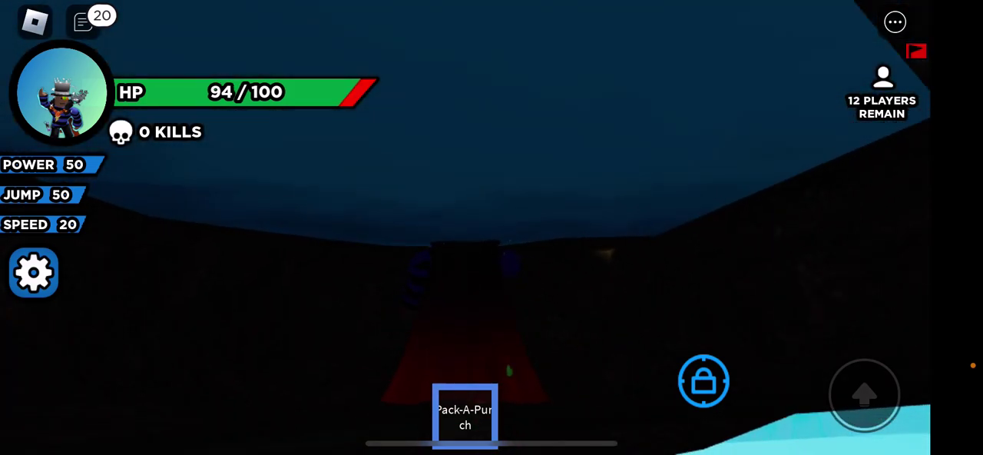
mouse_move(269, 291)
left_mouse_down()
mouse_move(303, 253)
mouse_move(306, 215)
left_mouse_up()
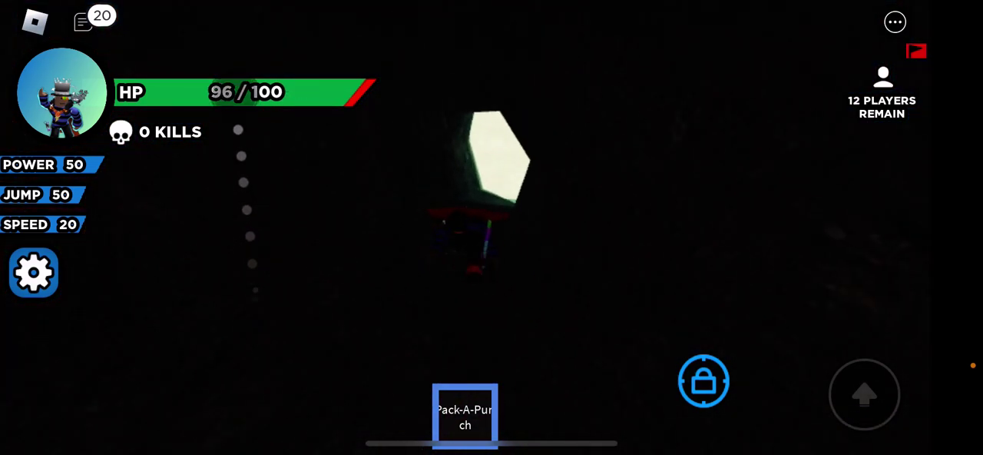
mouse_move(246, 230)
left_mouse_down()
mouse_move(226, 68)
mouse_move(235, 60)
left_mouse_up()
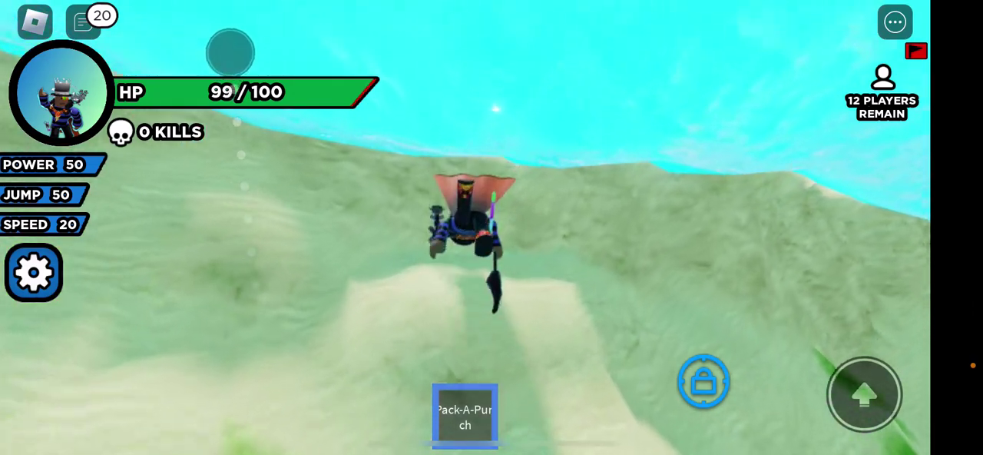
left_click_drag(235, 59, 380, 170)
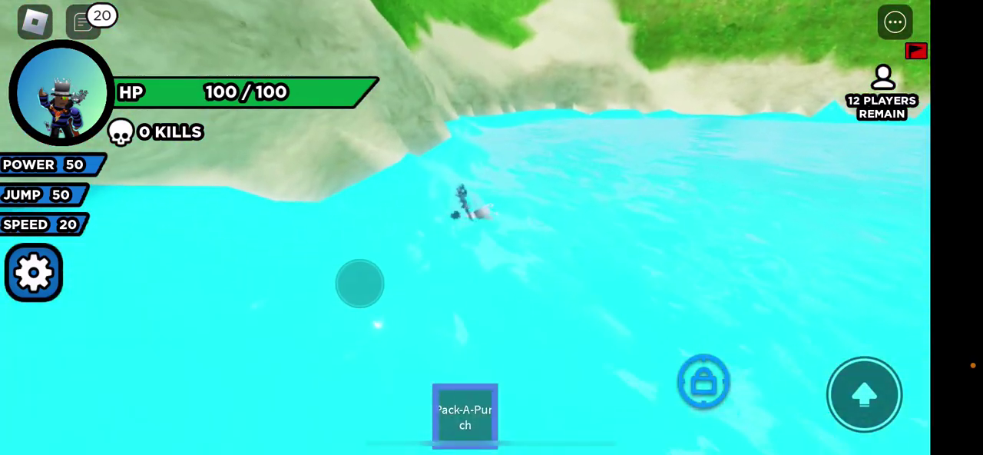
mouse_move(358, 282)
left_mouse_down()
mouse_move(201, 270)
mouse_move(269, 191)
left_mouse_up()
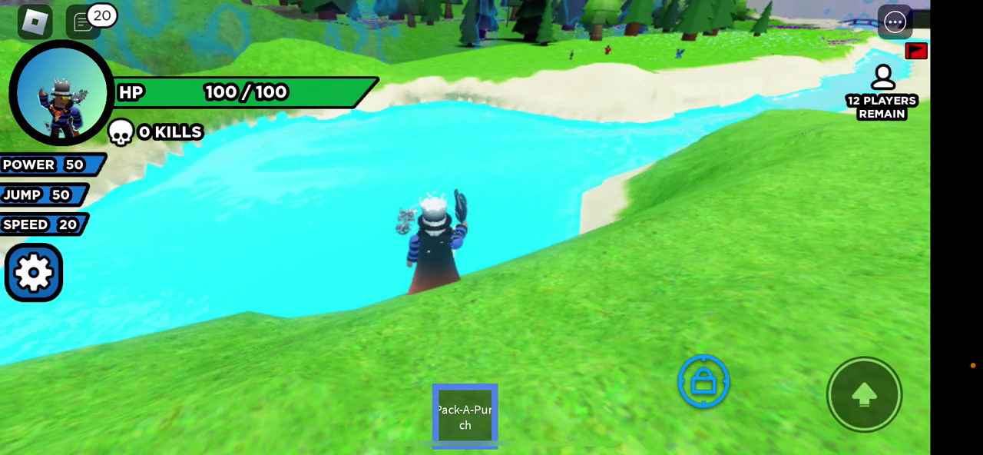
- Walk into the river, get knocked down, and run back along the grassy bank
left_click(308, 339)
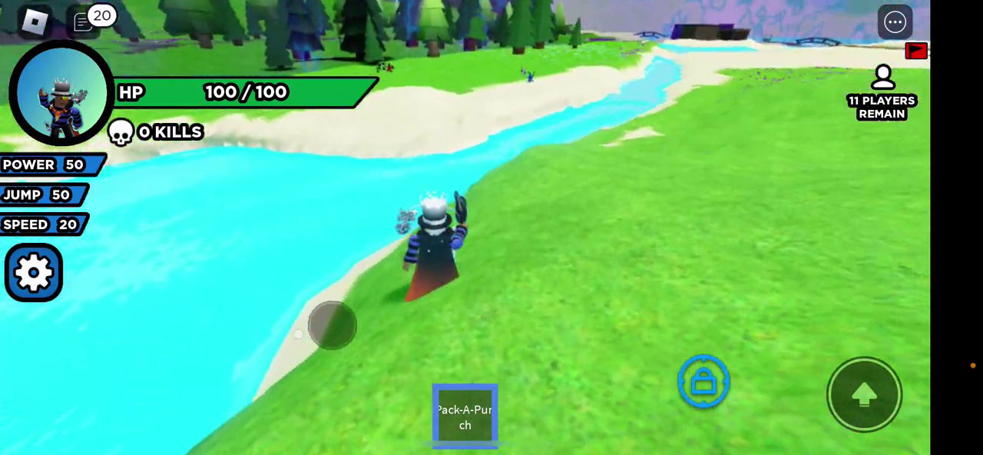
left_click_drag(316, 313, 332, 173)
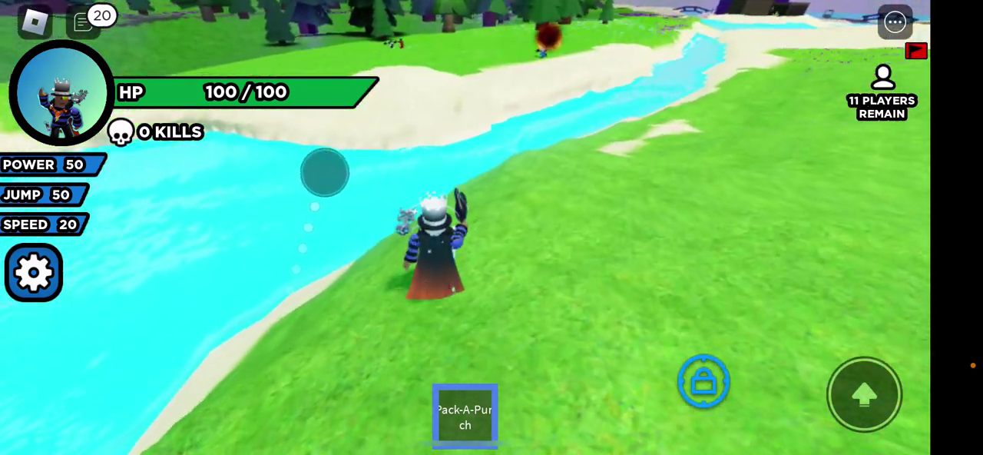
mouse_move(289, 133)
left_mouse_down()
mouse_move(281, 121)
mouse_move(264, 121)
mouse_move(242, 73)
mouse_move(231, 197)
mouse_move(288, 270)
mouse_move(281, 246)
mouse_move(220, 272)
mouse_move(231, 355)
mouse_move(269, 397)
mouse_move(182, 180)
mouse_move(193, 179)
mouse_move(151, 172)
mouse_move(230, 362)
mouse_move(264, 388)
left_mouse_up()
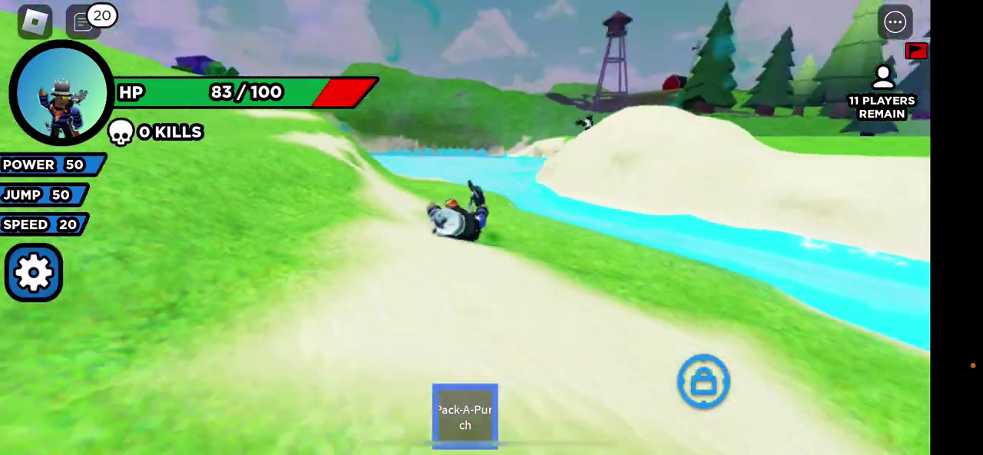
left_click_drag(258, 295, 204, 259)
mouse_move(223, 200)
left_mouse_down()
mouse_move(235, 164)
mouse_move(336, 226)
mouse_move(326, 206)
mouse_move(285, 180)
mouse_move(335, 230)
mouse_move(294, 186)
mouse_move(339, 206)
left_mouse_up()
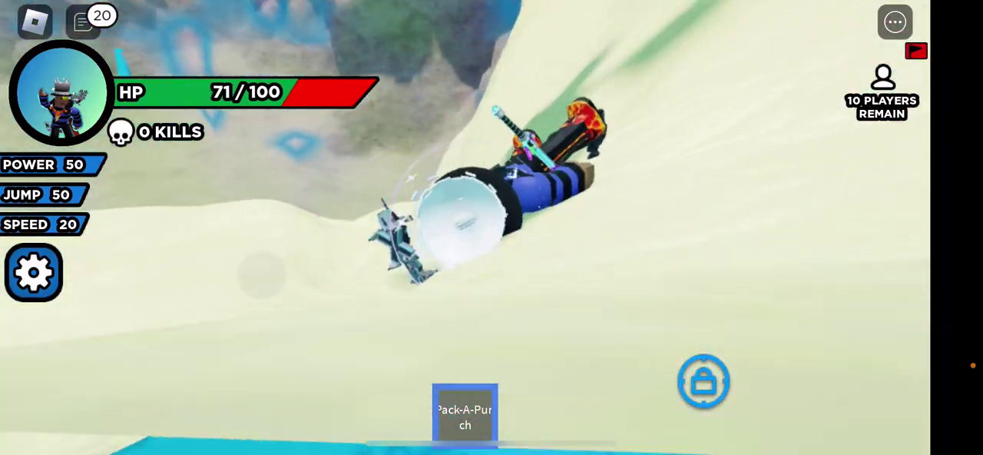
- Face the attackers on the hillside and run the river path, ending at 50 HP, ten players left
left_click_drag(344, 243, 322, 284)
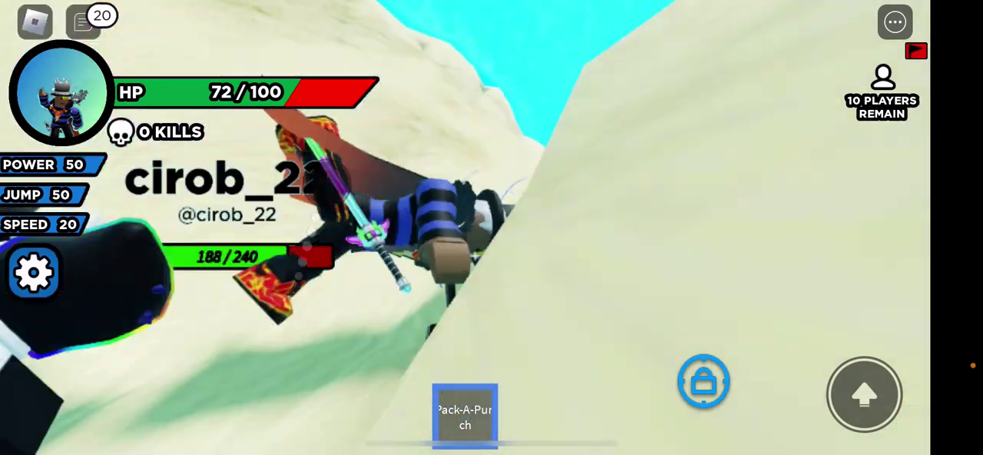
left_click_drag(354, 269, 366, 119)
left_click_drag(365, 153, 325, 254)
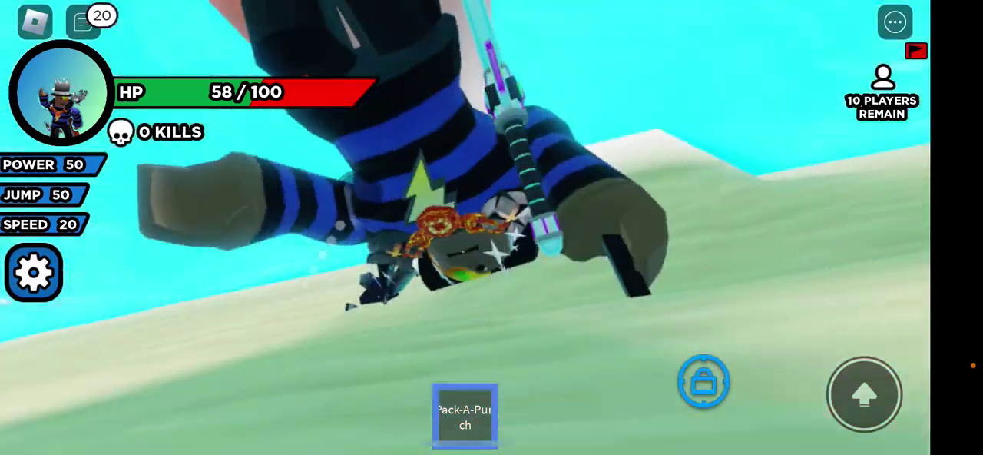
mouse_move(388, 292)
left_mouse_down()
mouse_move(352, 119)
mouse_move(362, 241)
left_mouse_up()
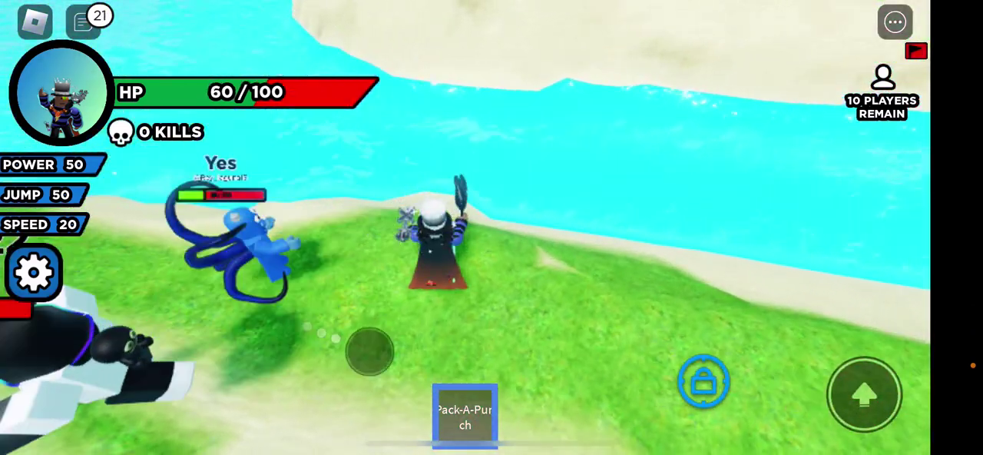
mouse_move(369, 351)
left_mouse_down()
mouse_move(331, 385)
mouse_move(285, 395)
mouse_move(219, 224)
mouse_move(234, 323)
mouse_move(262, 331)
mouse_move(282, 168)
left_mouse_up()
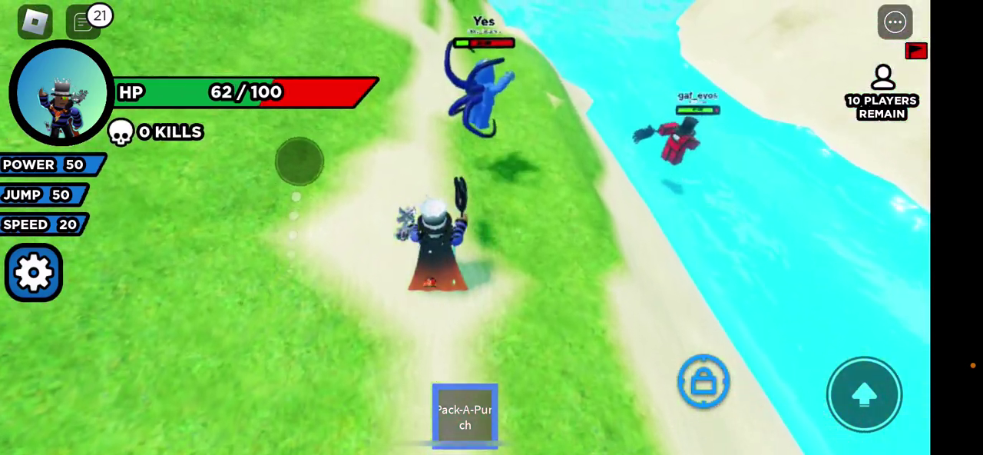
mouse_move(228, 280)
left_mouse_down()
mouse_move(278, 391)
mouse_move(388, 308)
mouse_move(354, 373)
mouse_move(312, 382)
mouse_move(349, 263)
mouse_move(289, 145)
mouse_move(378, 298)
left_mouse_up()
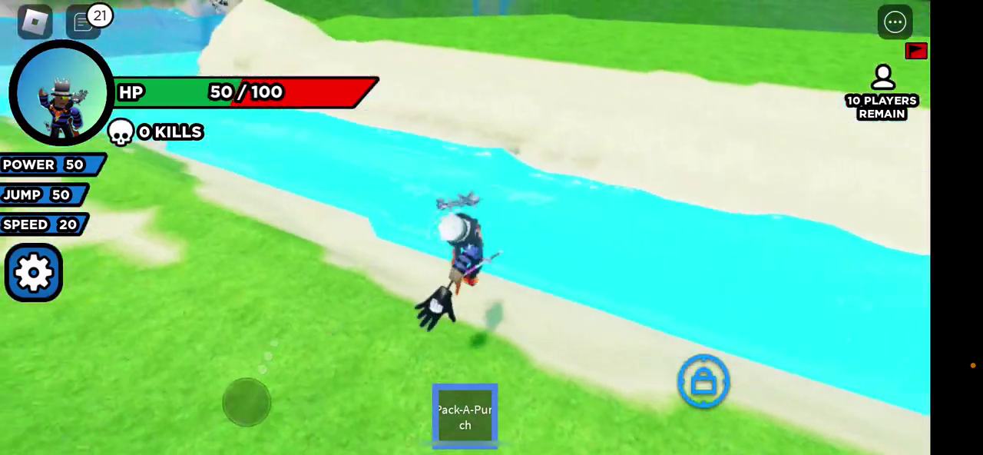
- Charge the enemy player across the sand into the water, jumping twice, then run along the sand
left_click_drag(247, 401, 259, 282)
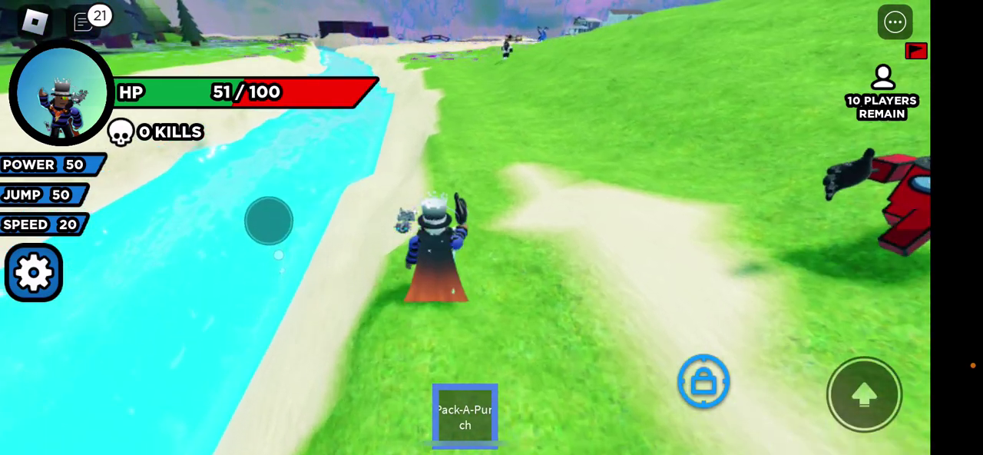
left_click_drag(268, 220, 341, 260)
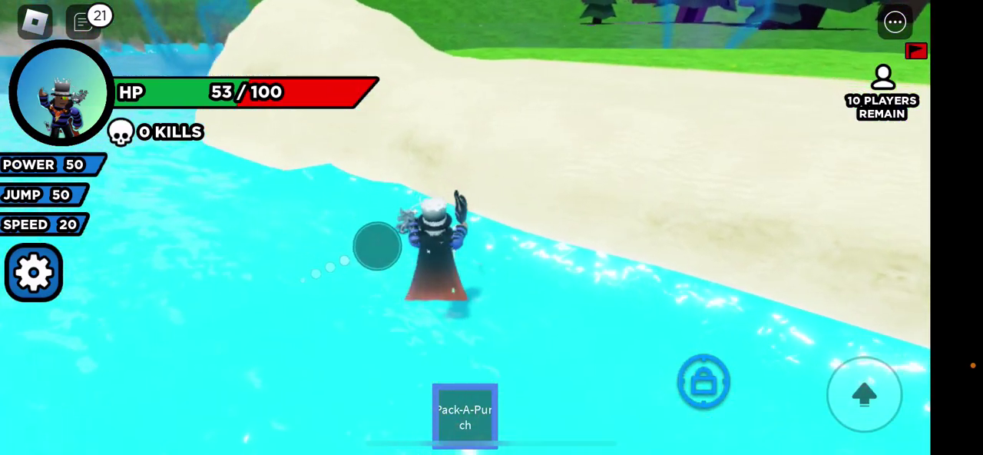
left_click_drag(377, 246, 314, 281)
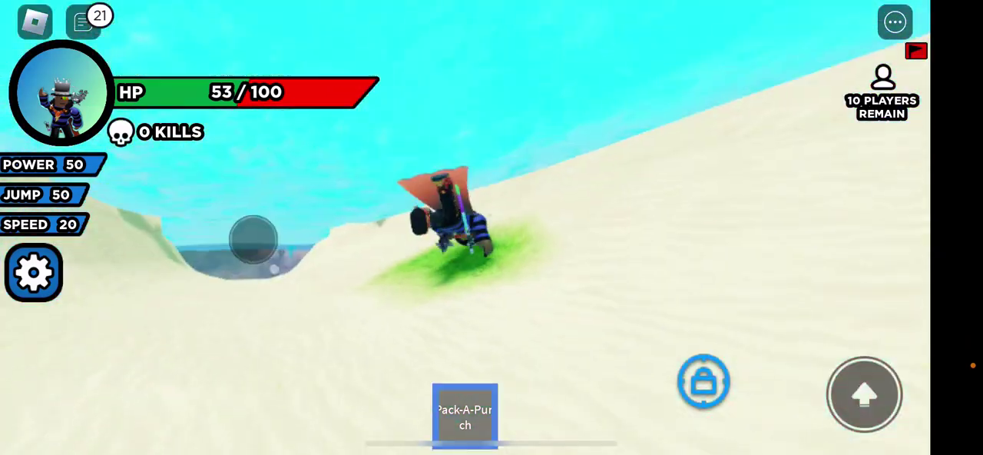
left_click(865, 394)
mouse_move(328, 211)
left_mouse_down()
mouse_move(243, 169)
mouse_move(208, 220)
mouse_move(221, 324)
left_mouse_up()
left_click(865, 394)
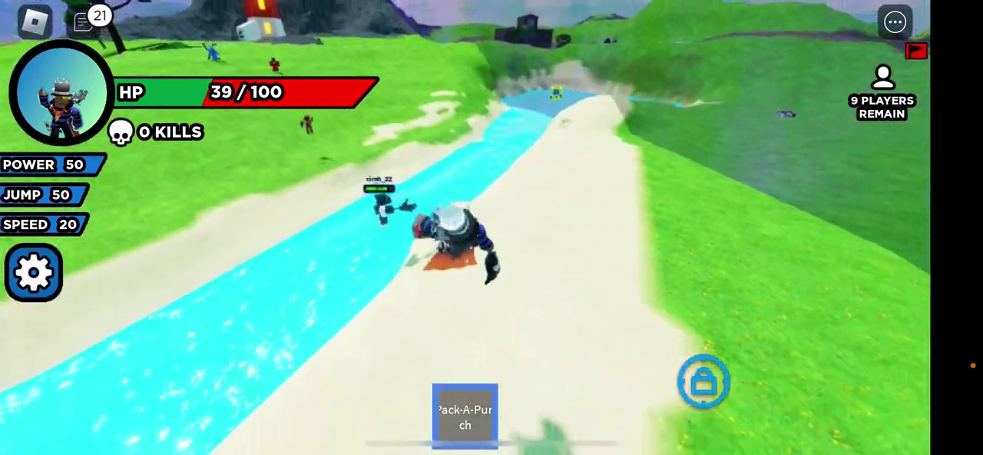
left_click_drag(186, 236, 290, 273)
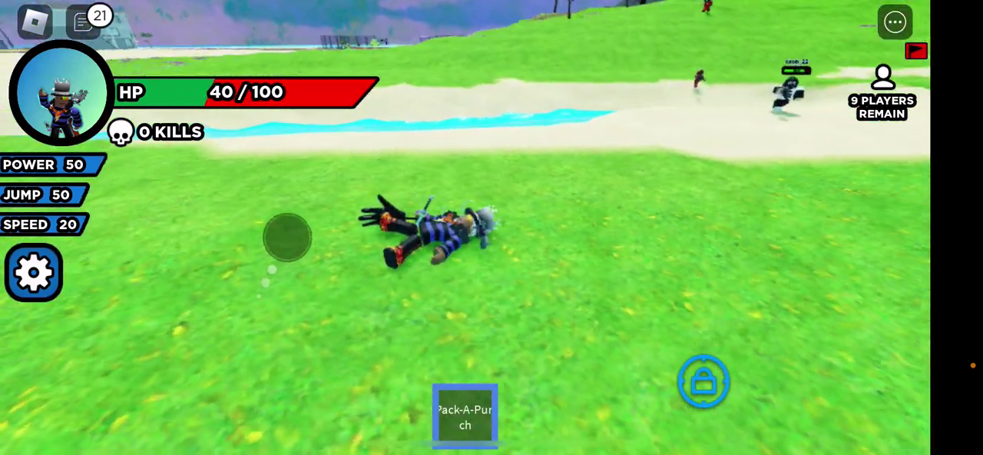
mouse_move(196, 240)
left_mouse_down()
mouse_move(165, 292)
mouse_move(180, 329)
mouse_move(167, 397)
mouse_move(191, 401)
mouse_move(170, 415)
mouse_move(246, 421)
mouse_move(237, 419)
mouse_move(302, 375)
mouse_move(297, 208)
mouse_move(257, 177)
mouse_move(256, 69)
mouse_move(242, 54)
mouse_move(202, 222)
mouse_move(149, 276)
mouse_move(149, 253)
mouse_move(160, 242)
mouse_move(169, 391)
mouse_move(202, 424)
mouse_move(230, 410)
mouse_move(182, 234)
mouse_move(204, 172)
mouse_move(290, 77)
mouse_move(187, 158)
mouse_move(187, 254)
mouse_move(202, 215)
mouse_move(208, 245)
left_mouse_up()
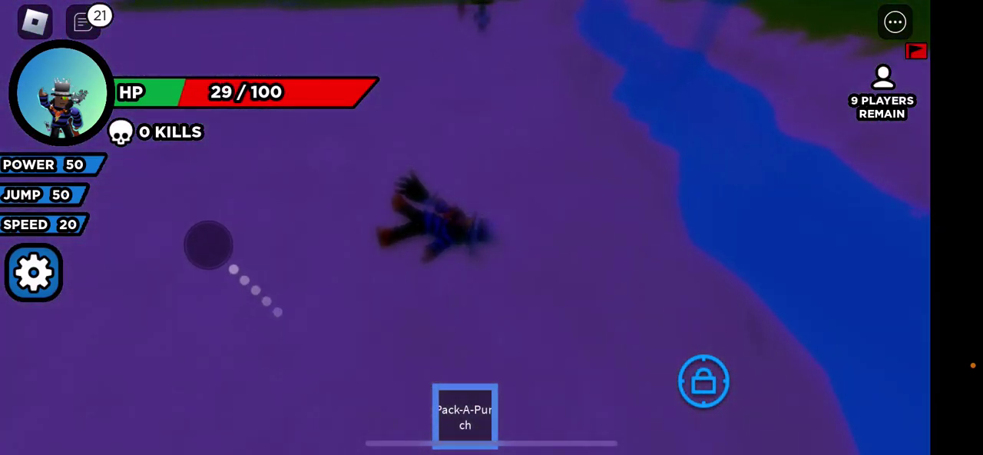
- Flee the enemies until knocked out (0 kills, 8 left), then open the app switcher on YouTube
mouse_move(156, 266)
left_mouse_down()
mouse_move(149, 310)
mouse_move(158, 342)
mouse_move(212, 123)
mouse_move(204, 228)
left_mouse_up()
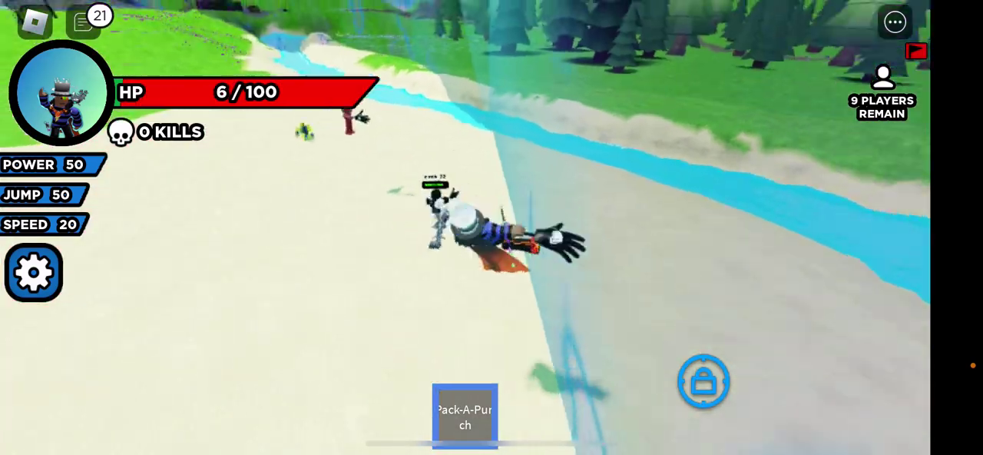
mouse_move(276, 289)
left_mouse_down()
mouse_move(210, 424)
mouse_move(234, 394)
mouse_move(228, 410)
mouse_move(243, 423)
mouse_move(353, 301)
mouse_move(349, 222)
mouse_move(215, 199)
mouse_move(257, 143)
mouse_move(219, 392)
mouse_move(190, 406)
mouse_move(209, 416)
left_mouse_up()
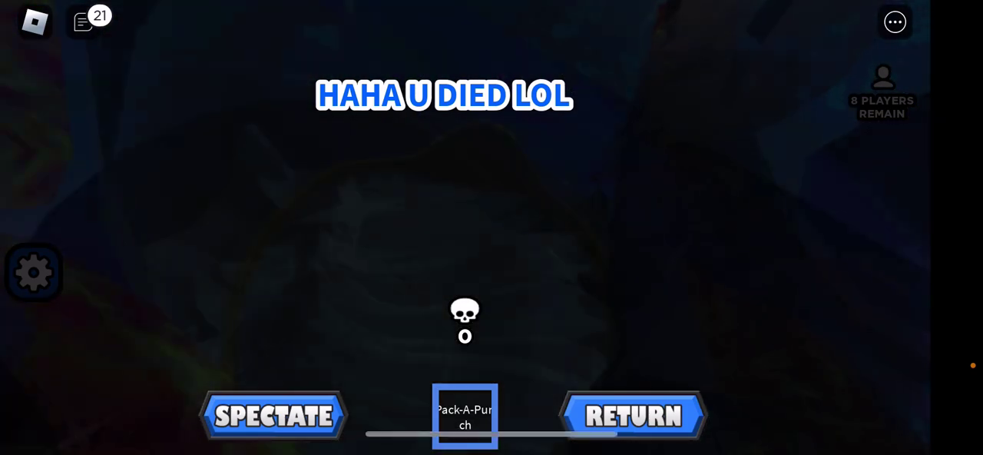
left_click_drag(492, 444, 491, 253)
left_click_drag(308, 230, 691, 230)
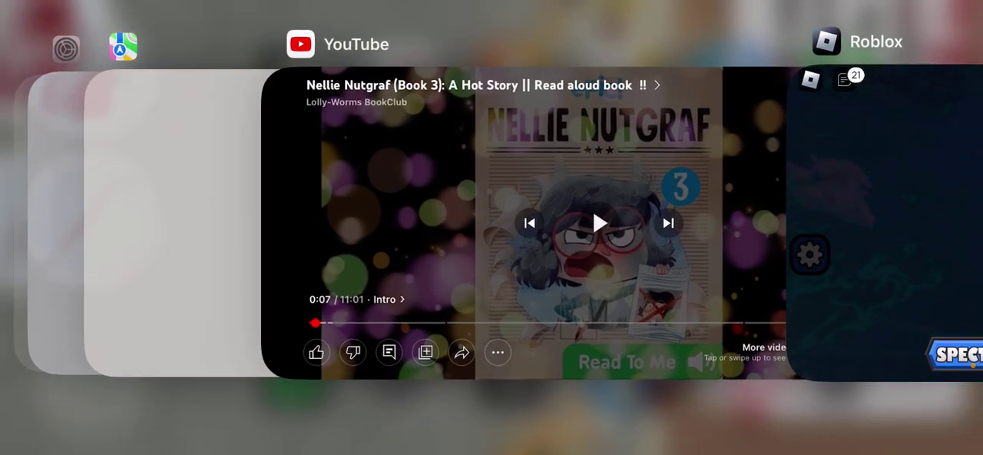